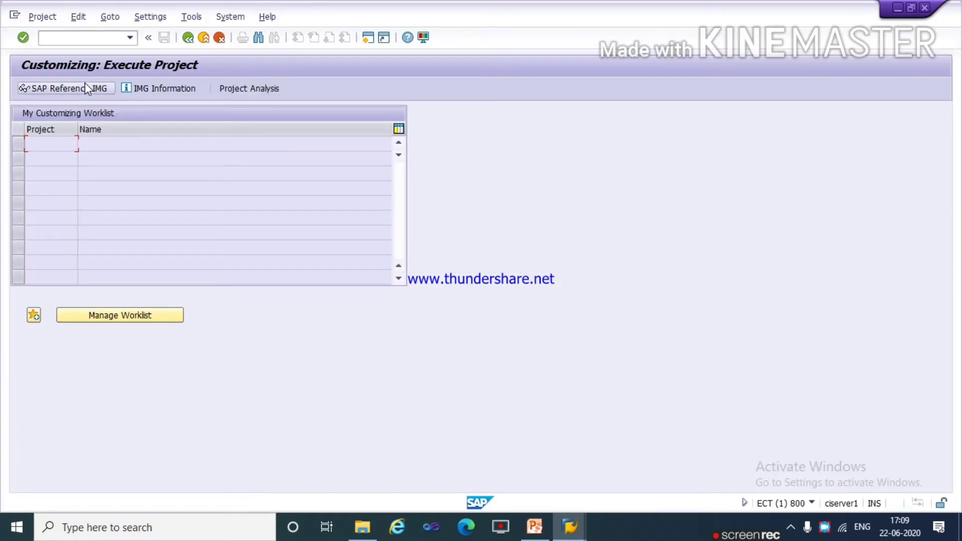
Step: Open the Process Manual Bank Statement transaction in a new session
click(90, 36)
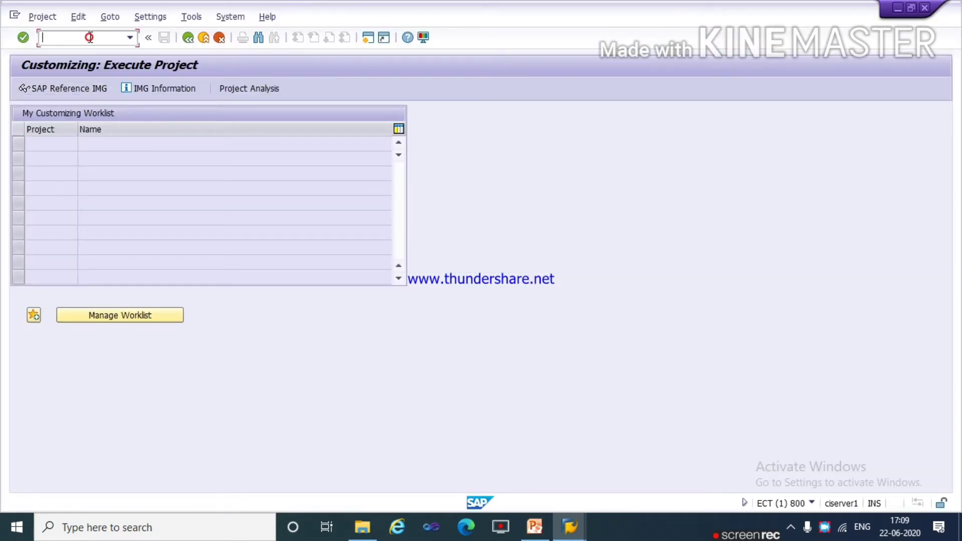
text(/)
text(o)
text(ff)
text(tt)
key(Return)
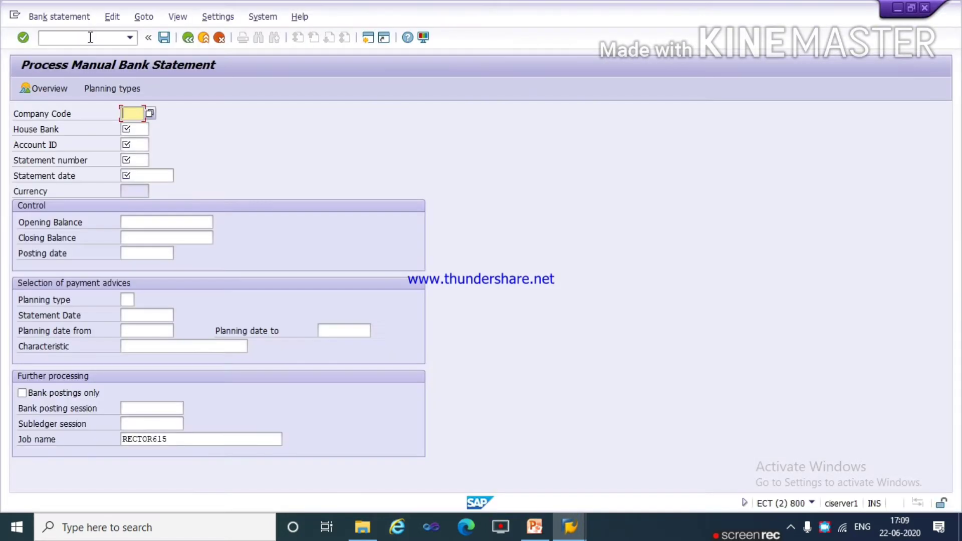
Step: In the bank statement specifications, set the start variant for memo record entry to TAVAR (brs tata variant)
click(228, 18)
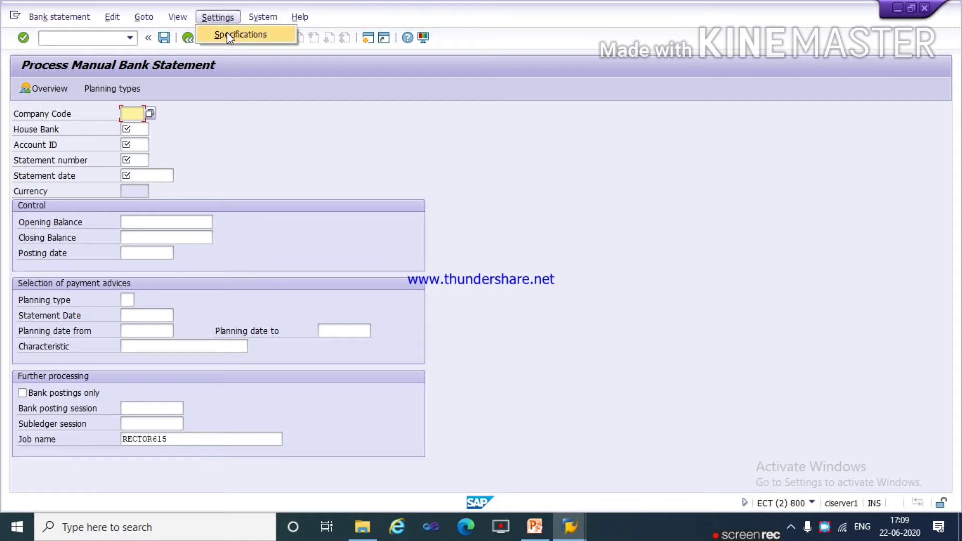
click(227, 34)
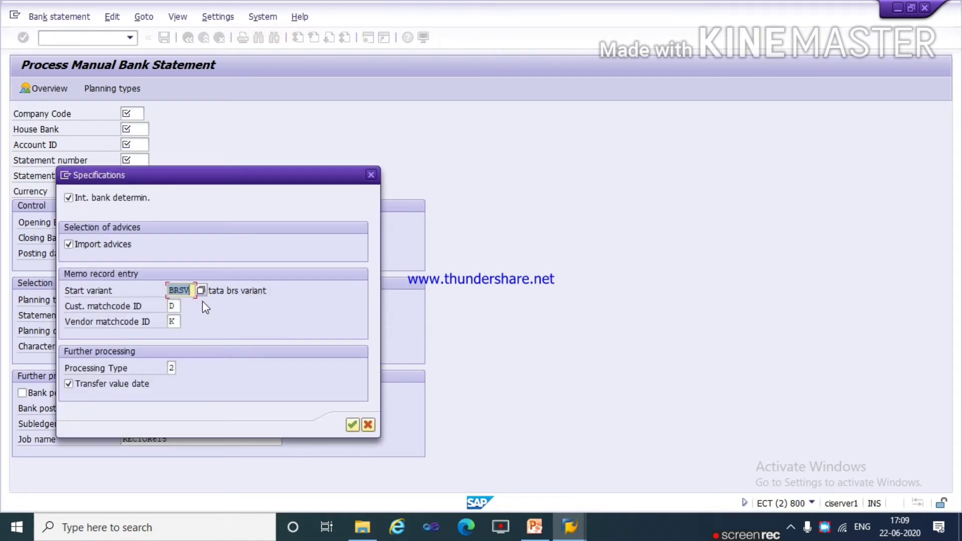
key(BackSpace)
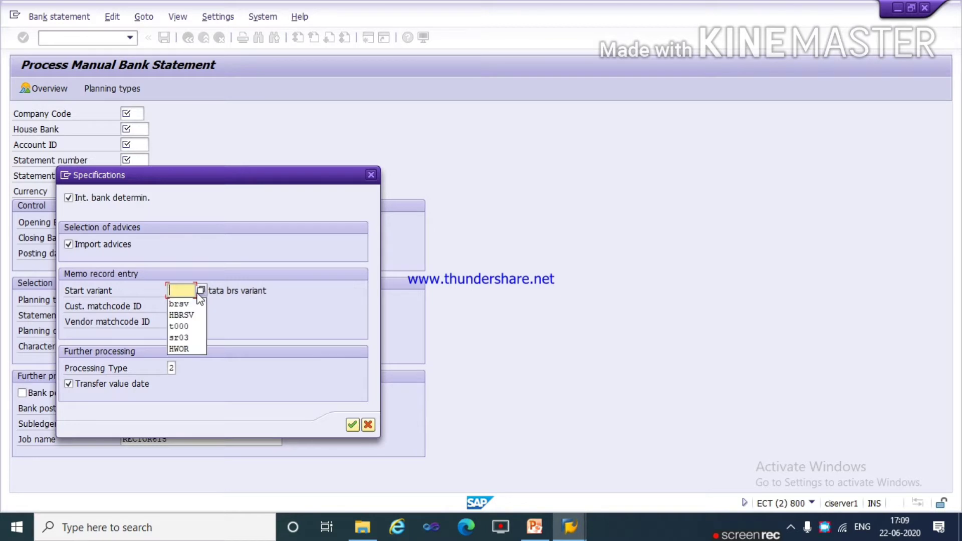
click(200, 291)
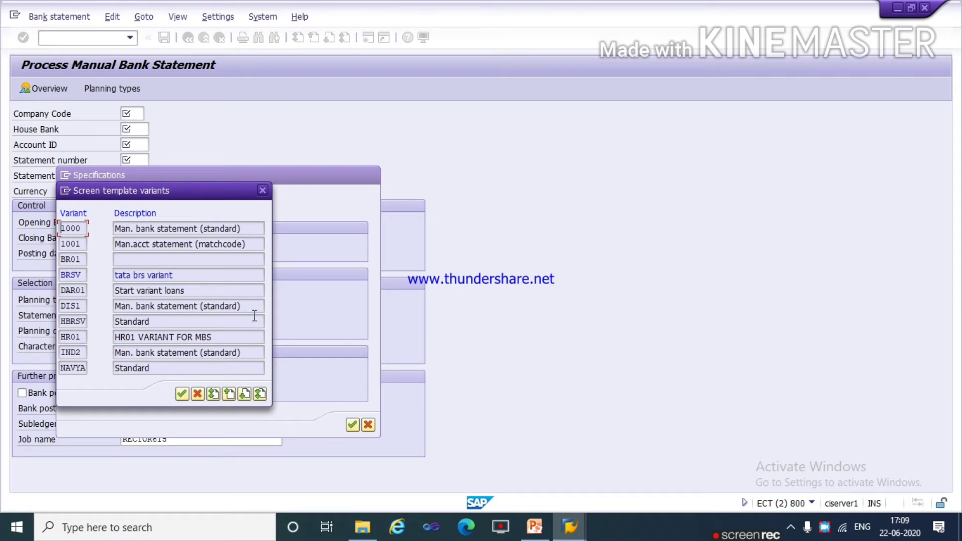
scroll(254, 315, down, 3)
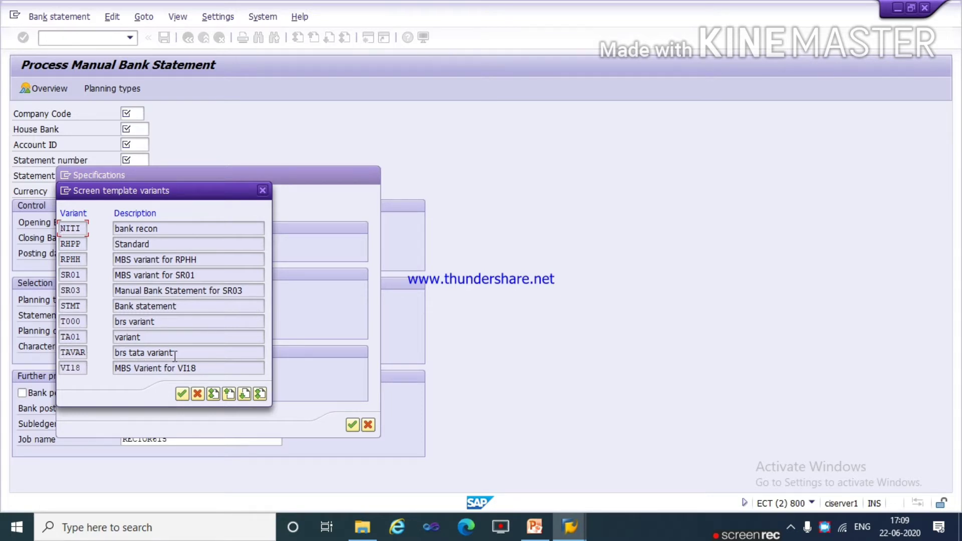
click(79, 354)
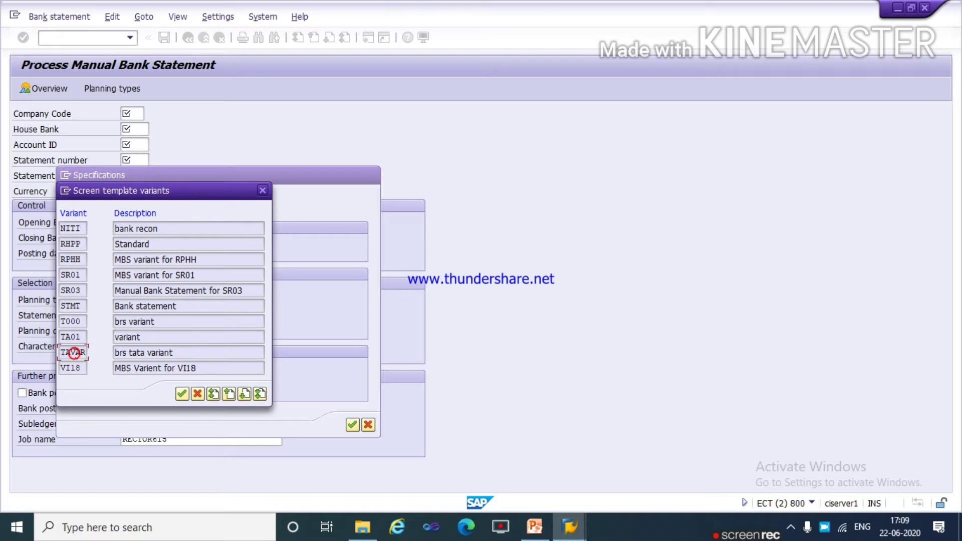
click(181, 394)
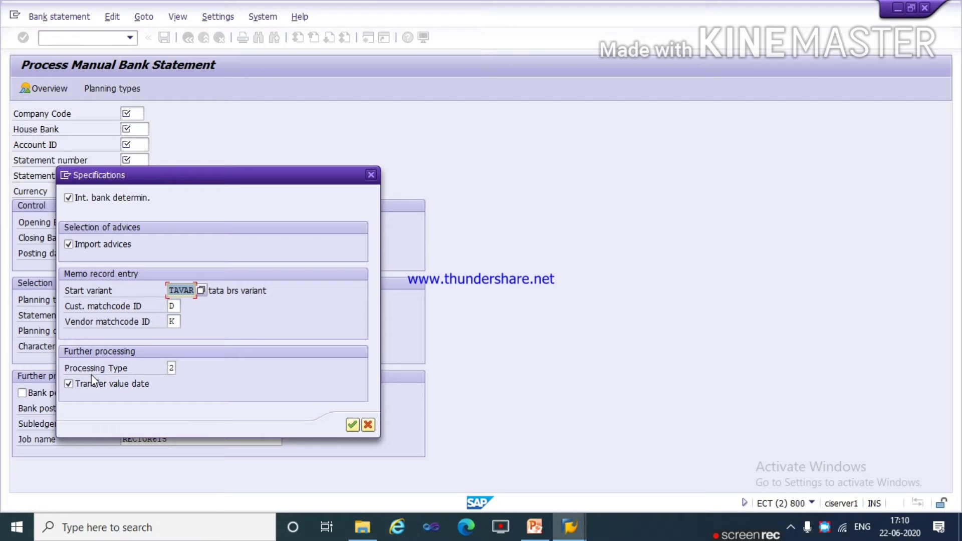
Step: Check the available options for the further processing type, then accept the specifications
click(172, 369)
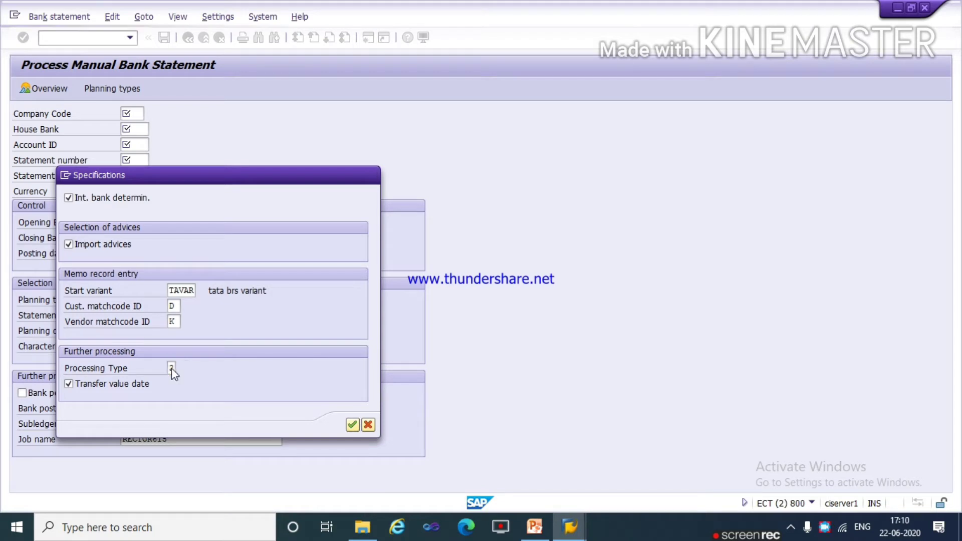
key(F4)
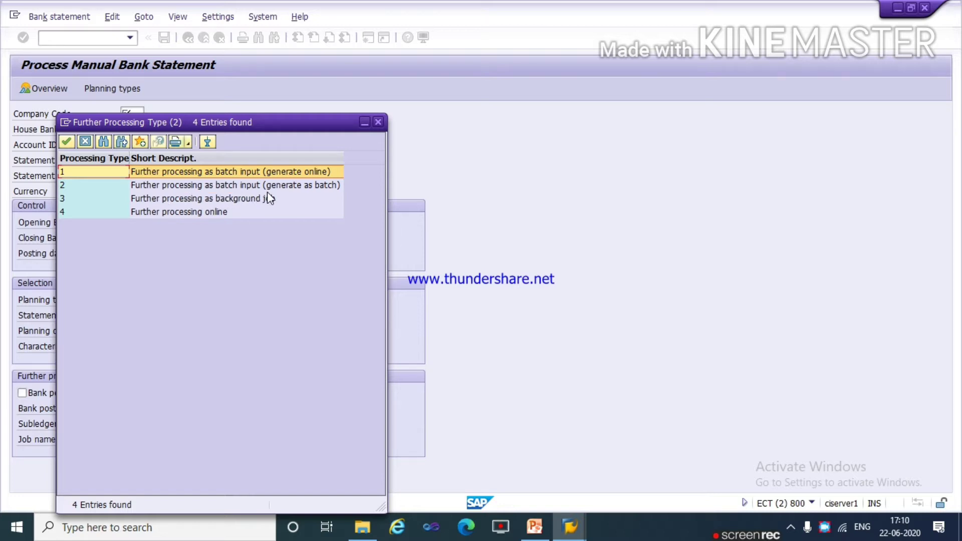
click(364, 123)
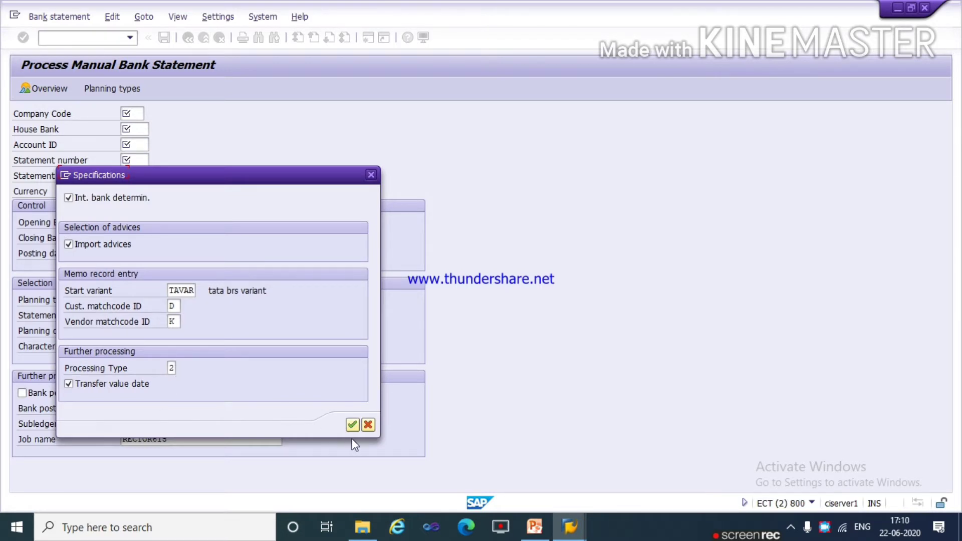
click(352, 424)
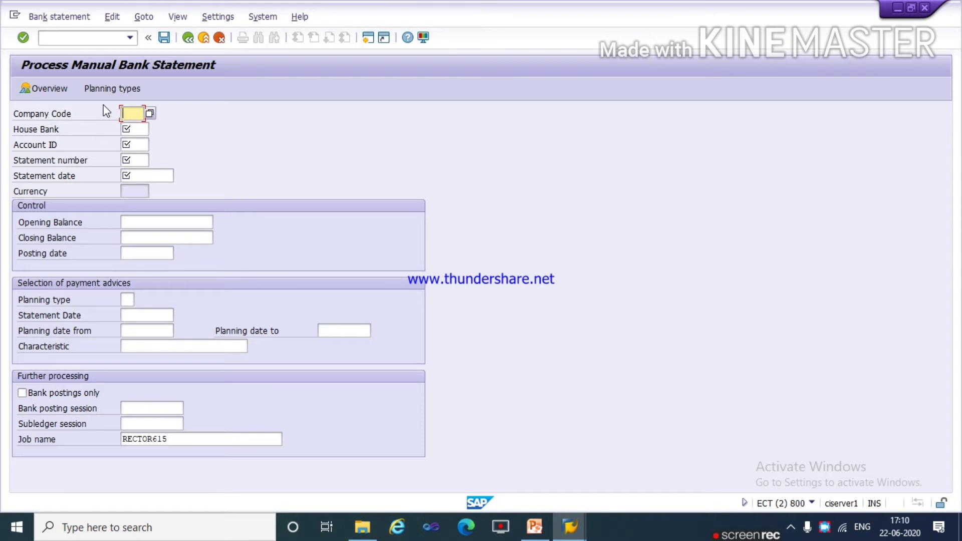
Step: Enter company code TATA with house bank SBIK1 and account ID SBIN1 for the bank statement
text(tata)
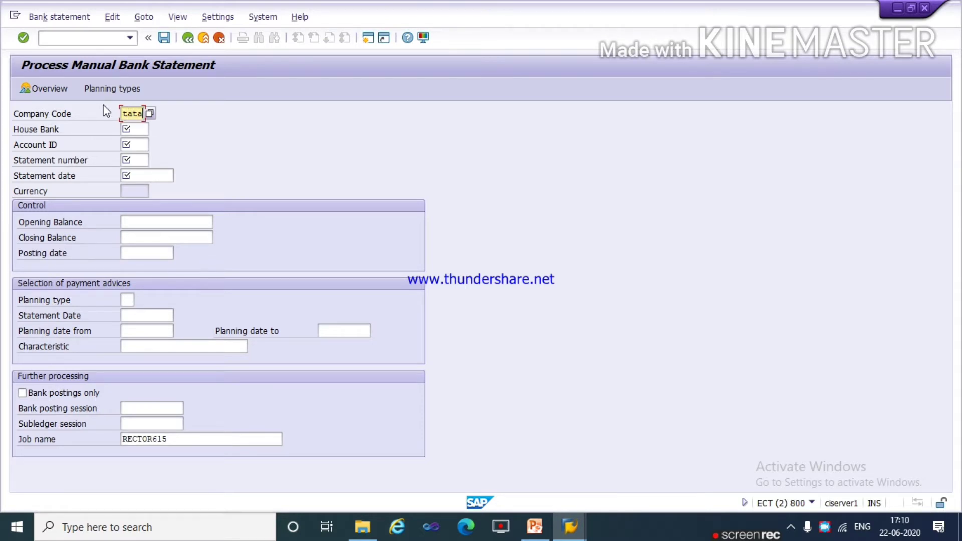
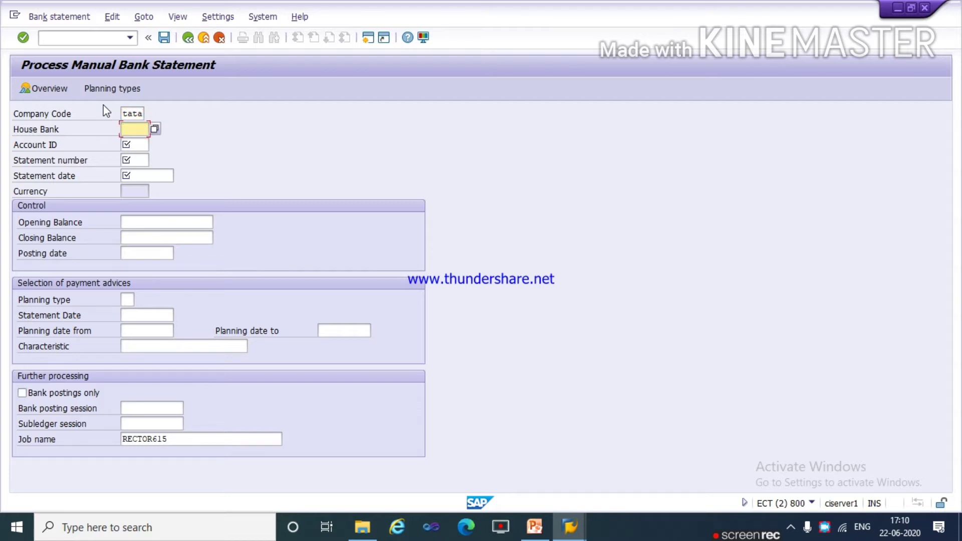
key(Return)
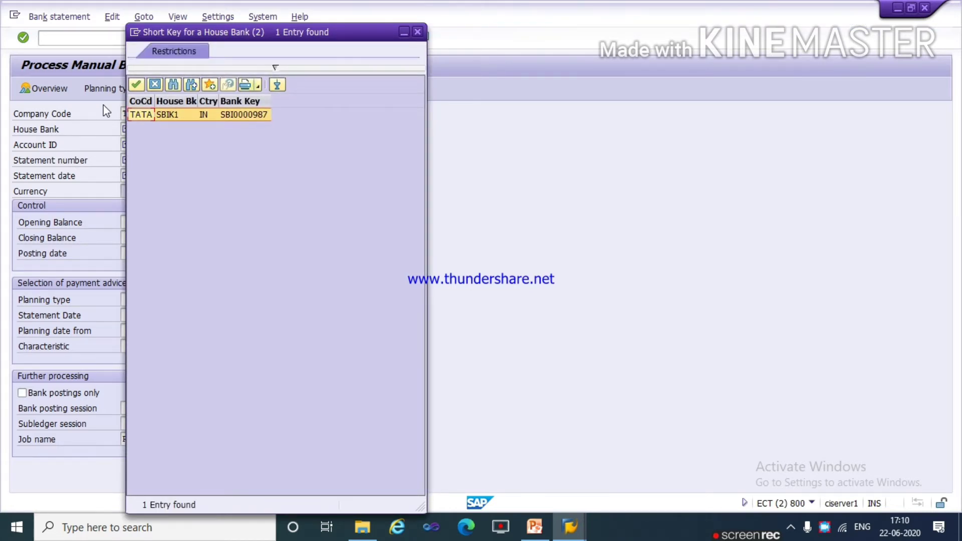
key(Return)
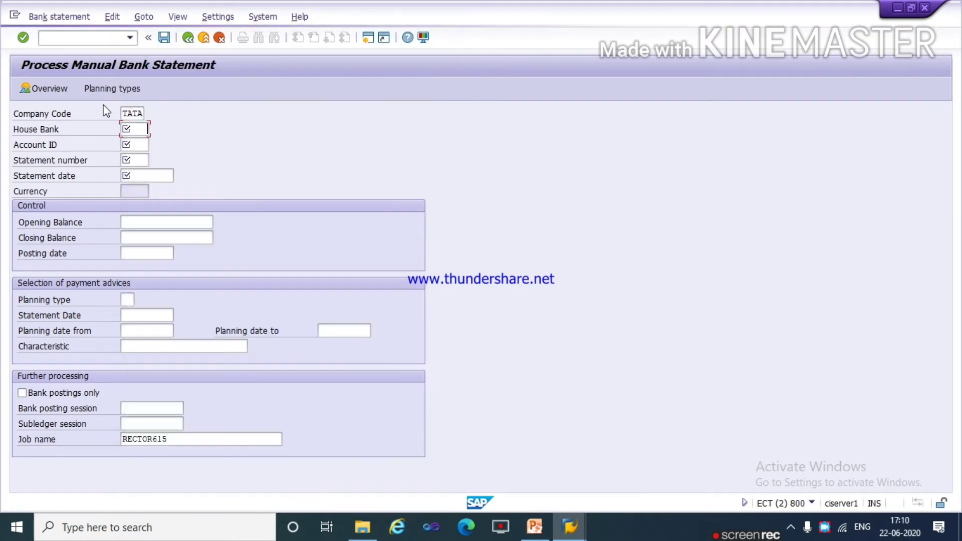
click(147, 144)
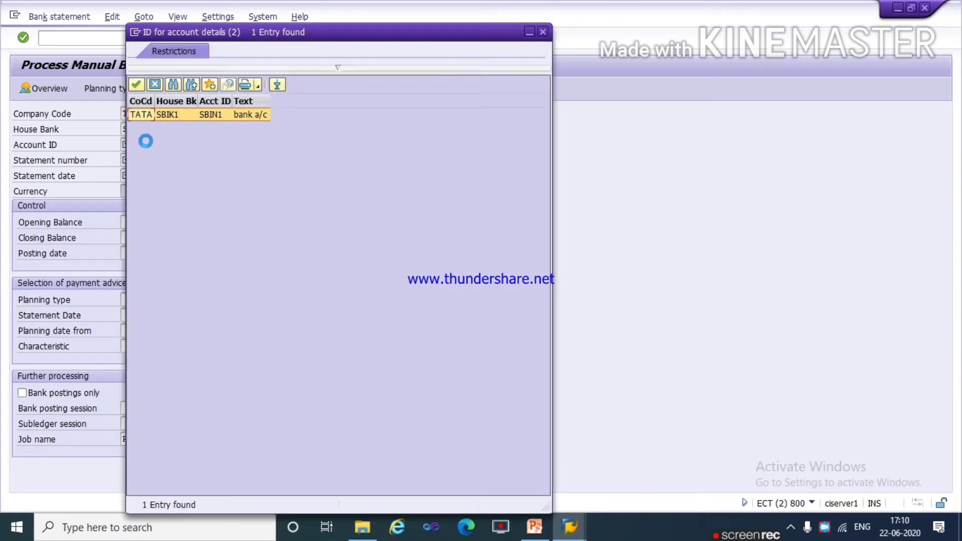
key(Return)
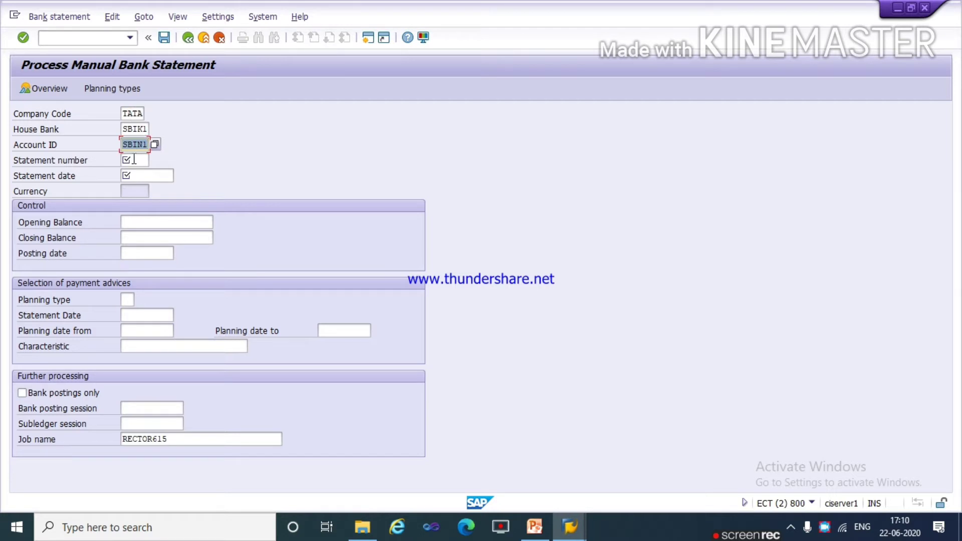
Step: Enter statement number 02 and statement date 21.06.2020
click(134, 159)
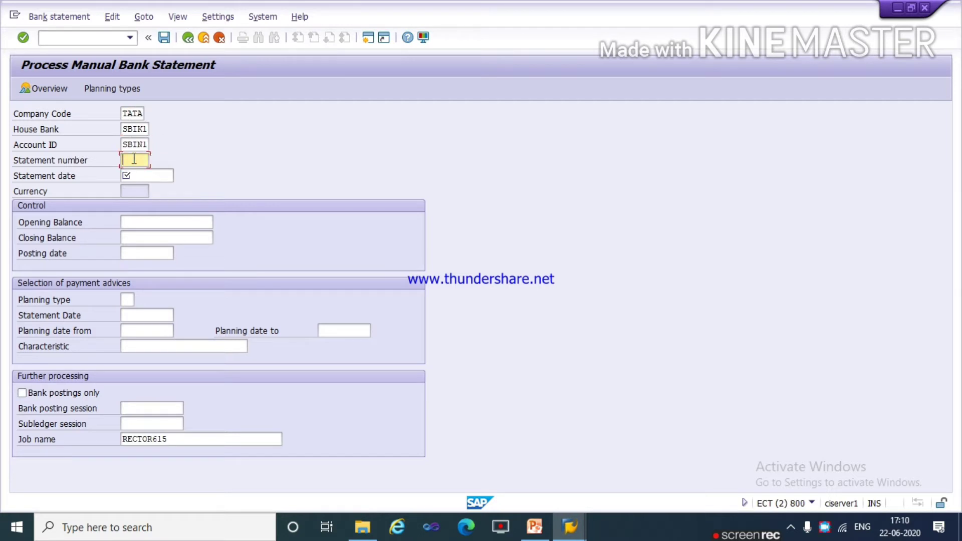
text(01)
key(BackSpace)
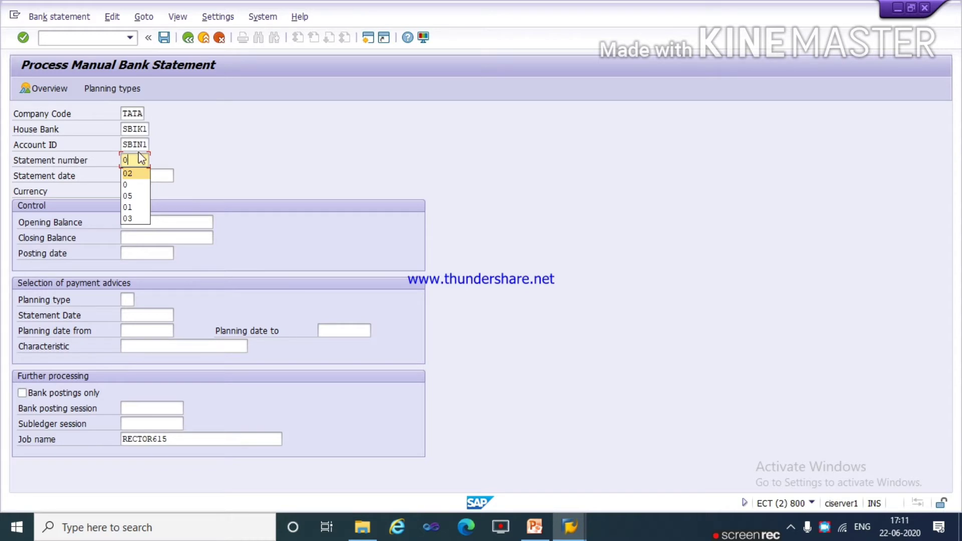
click(138, 174)
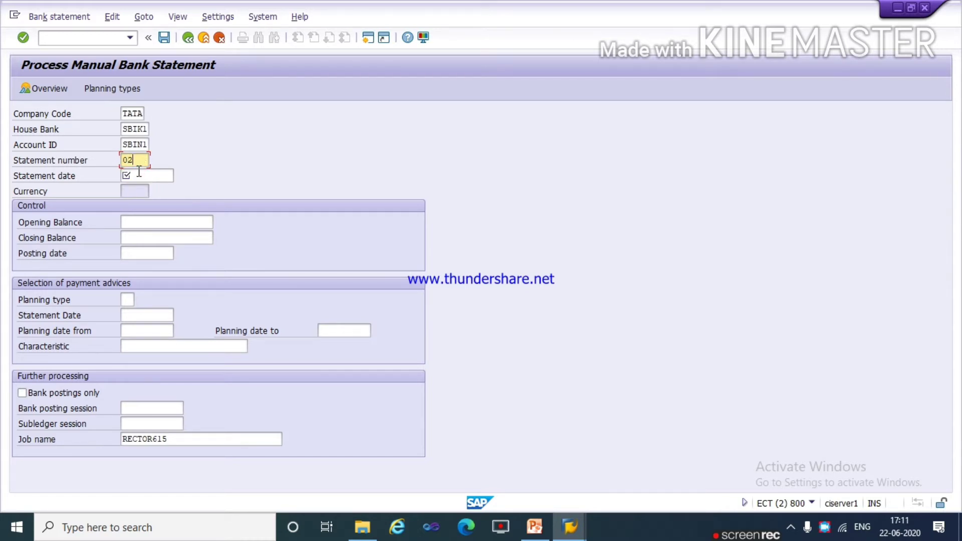
click(138, 175)
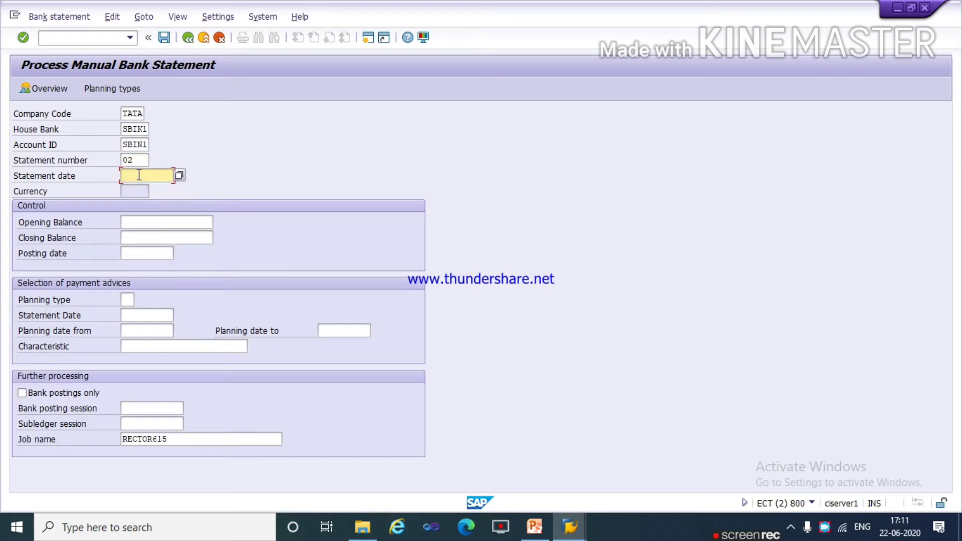
text(2)
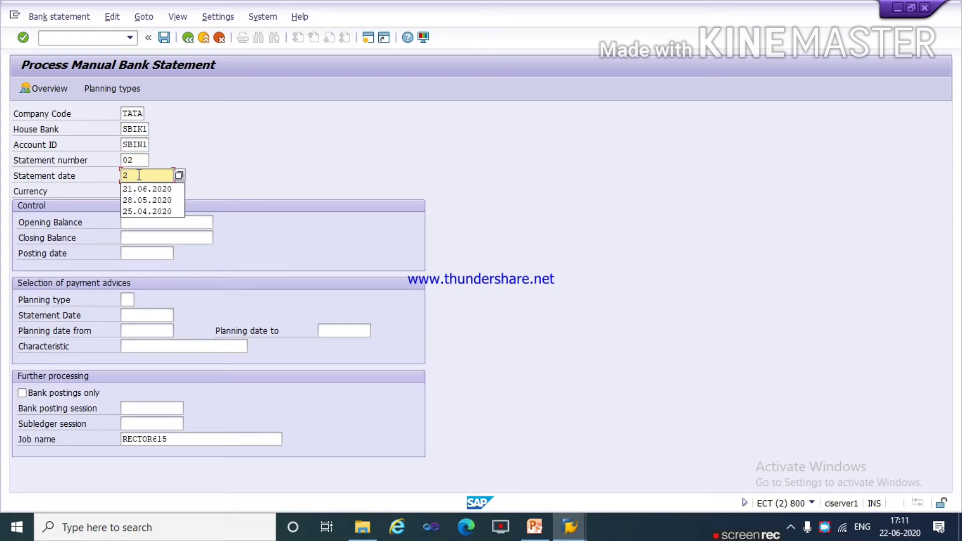
key(Down)
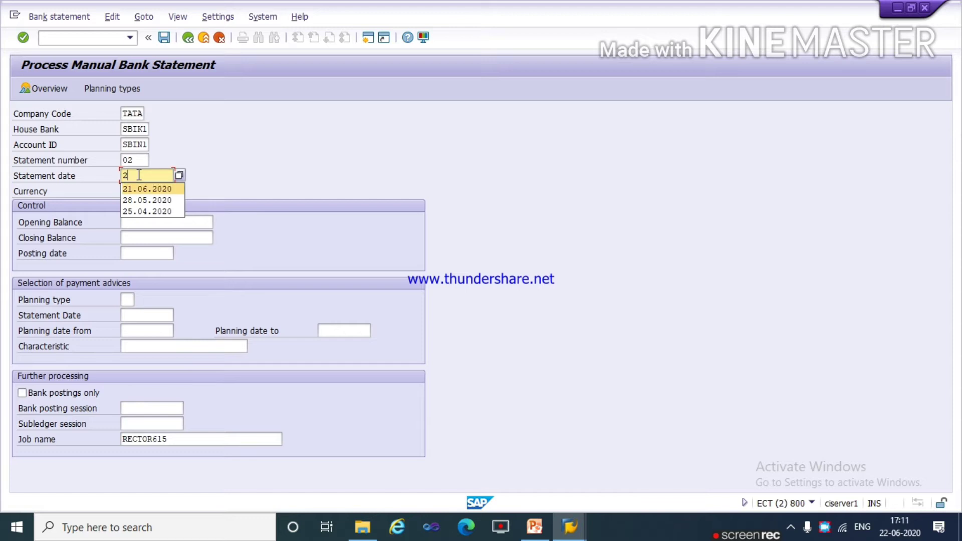
key(Return)
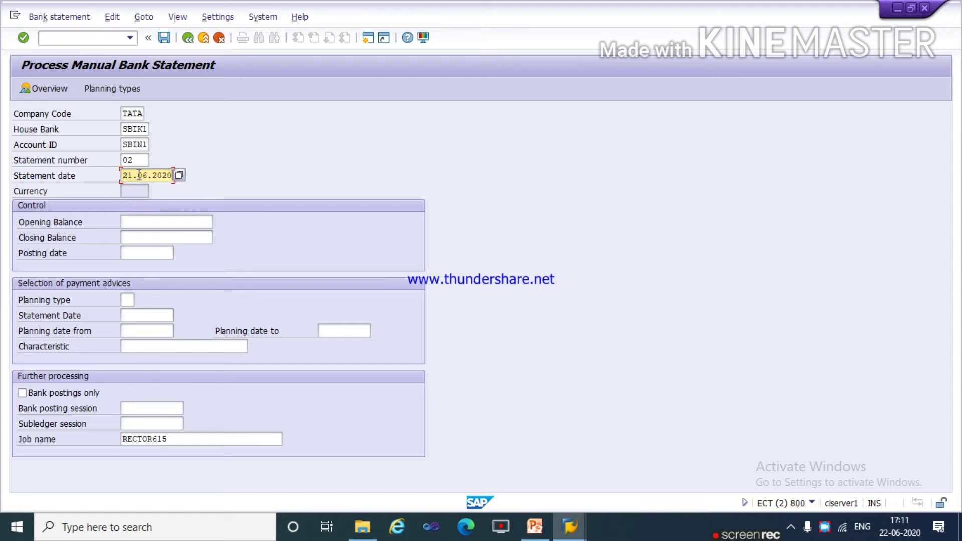
Step: Open the G/L Account Line Item Display with transaction fbl3n in a new session
click(145, 222)
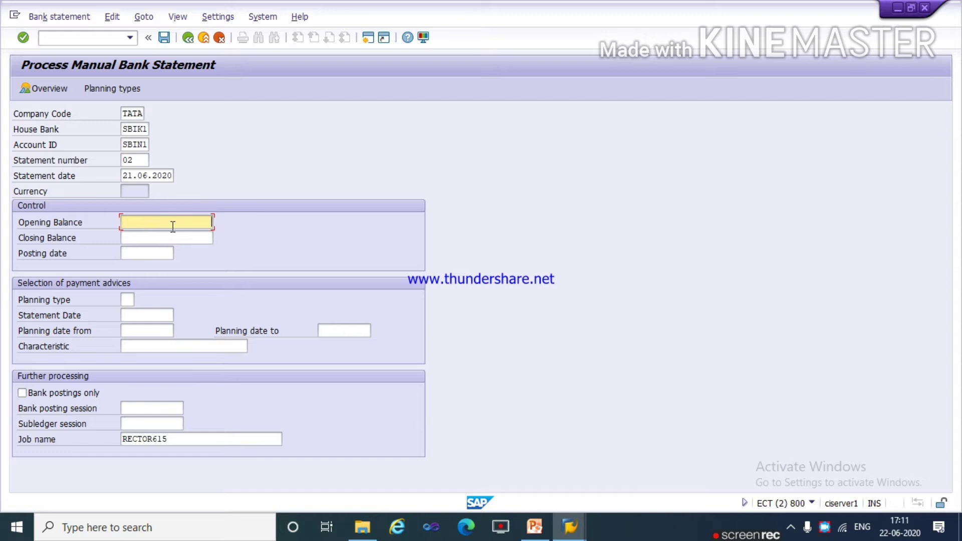
click(368, 38)
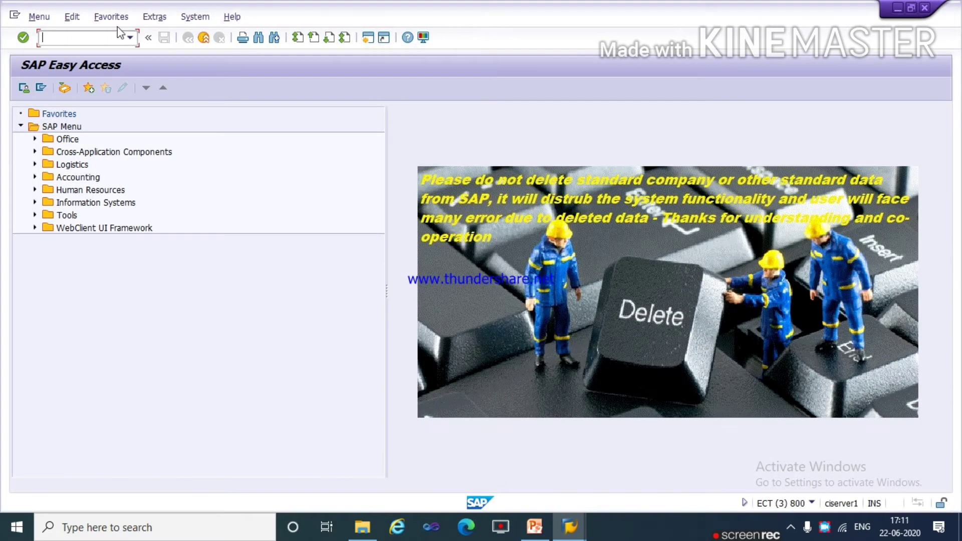
text(fbl3n)
key(Return)
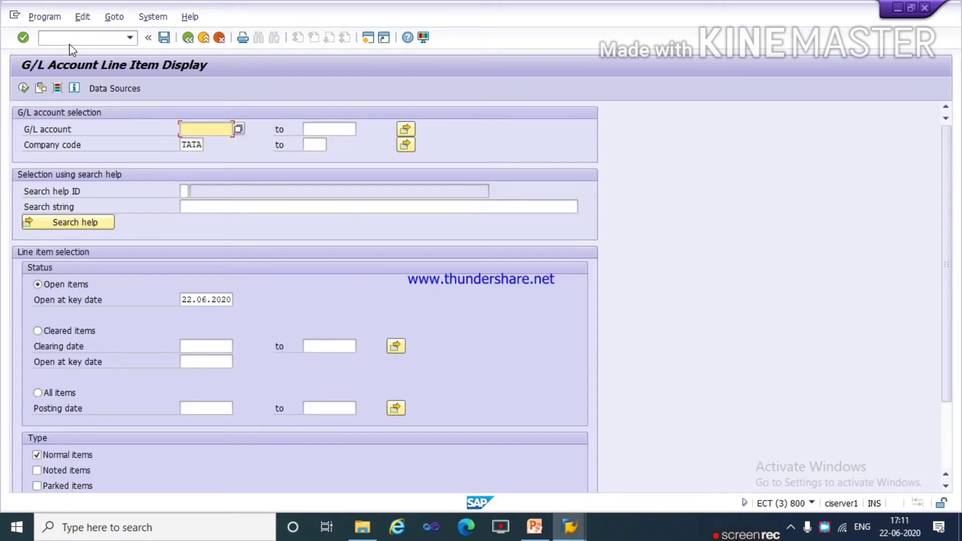
Step: Search the G/L accounts of chart of accounts TATA and choose the SBI main bank account 900020 as the G/L account
key(F8)
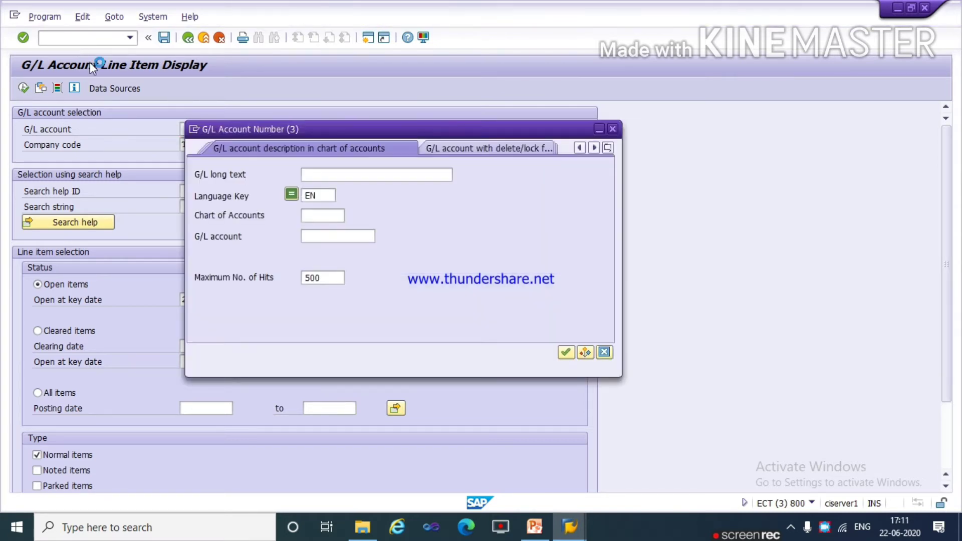
click(319, 217)
text(taca)
click(318, 217)
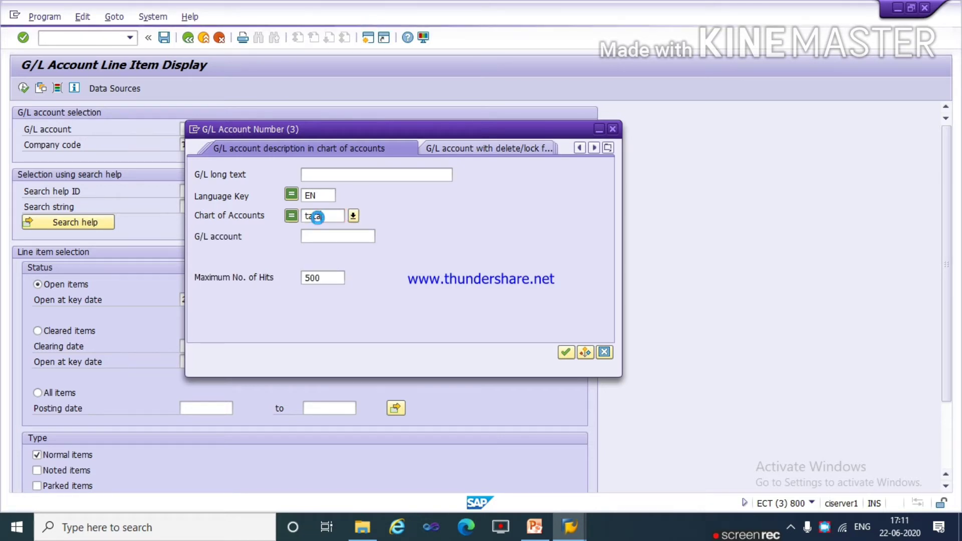
key(Return)
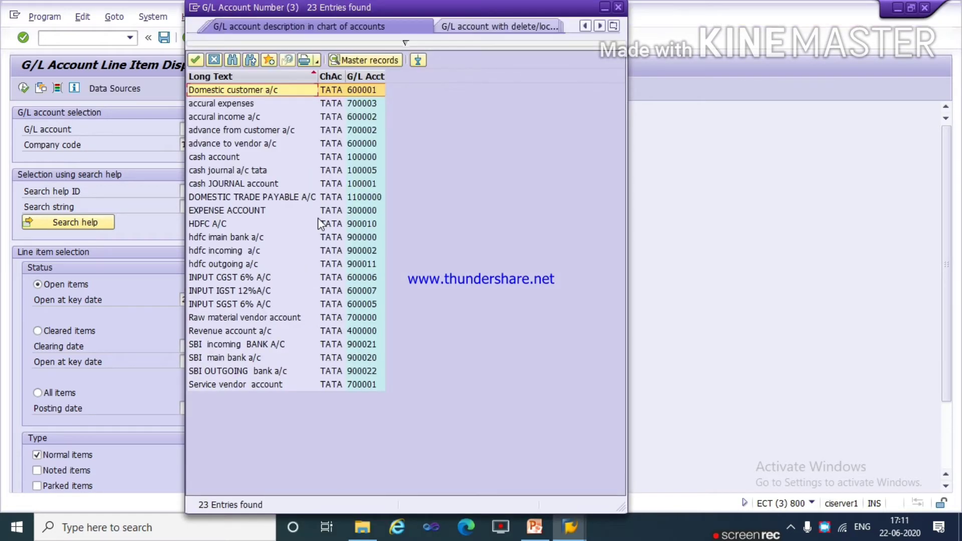
double_click(371, 357)
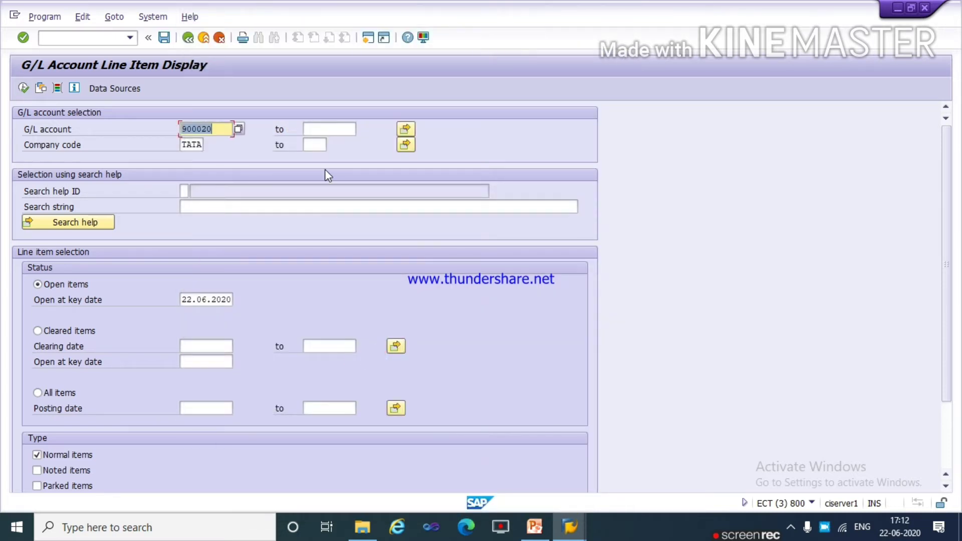
Step: Set the upper limit of the G/L account range to 900022
click(329, 130)
text(9)
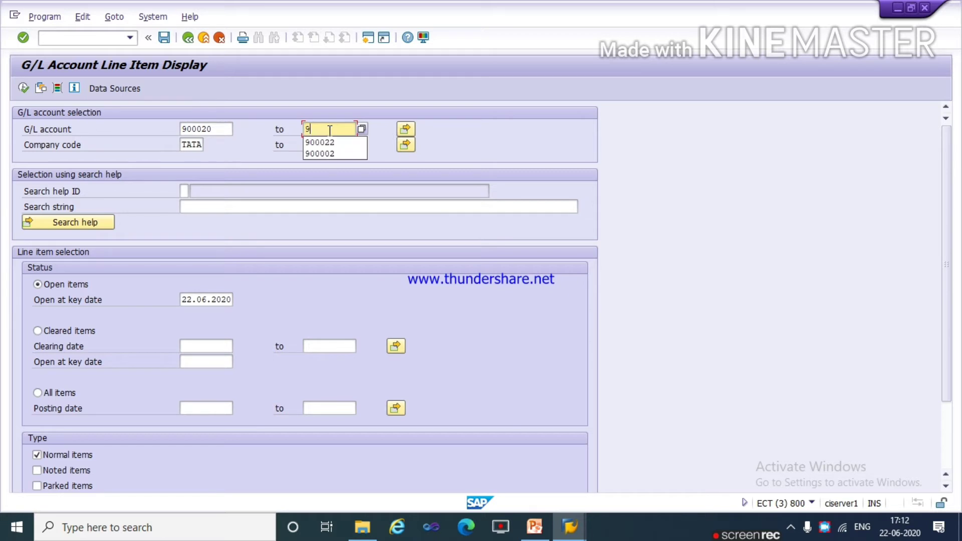
click(325, 139)
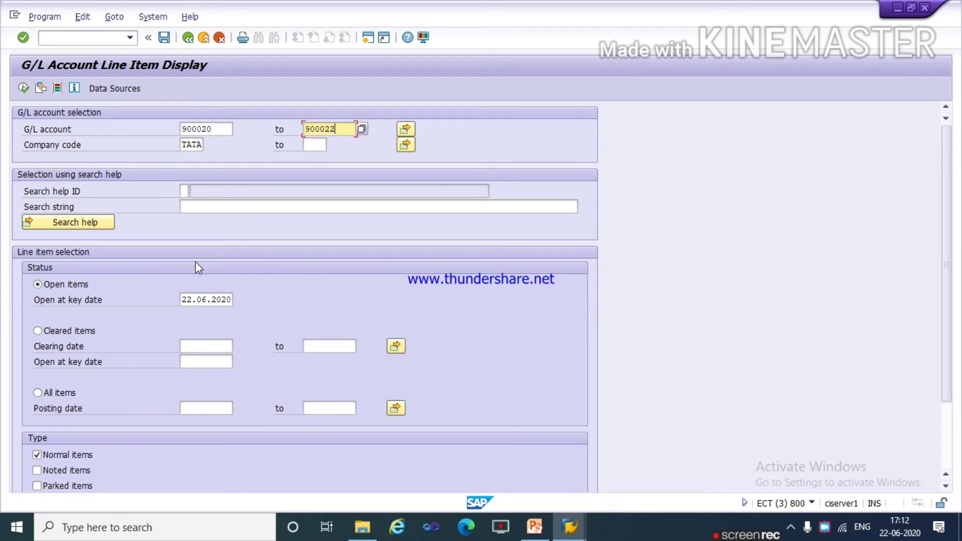
Step: List all items for G/L accounts 900020 to 900022 in company code TATA and check the SBI main bank account's balance
click(56, 393)
click(24, 88)
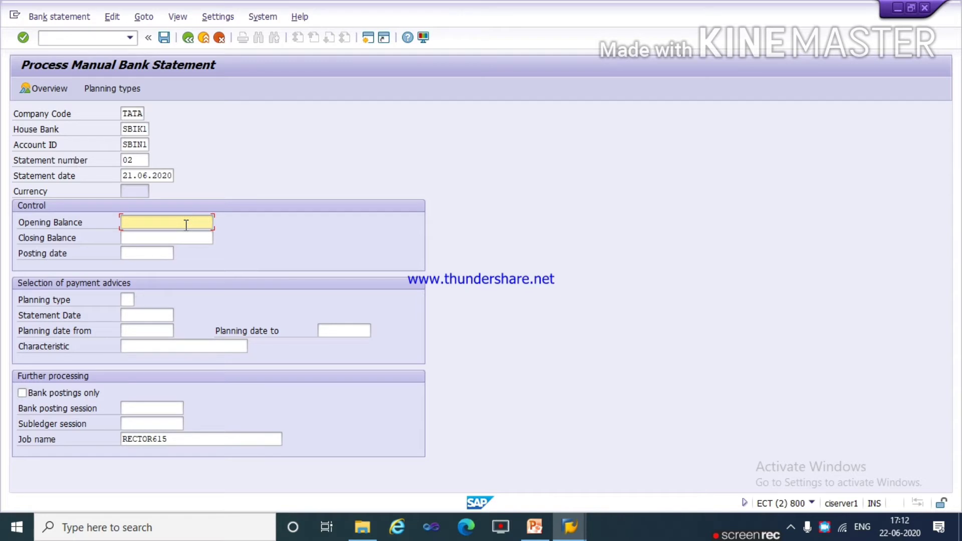
click(169, 236)
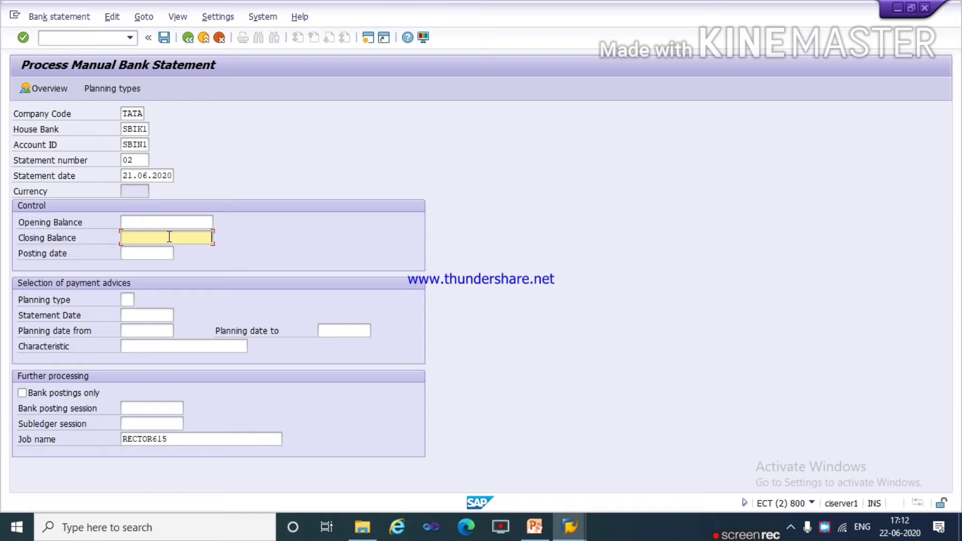
key(alt+Tab)
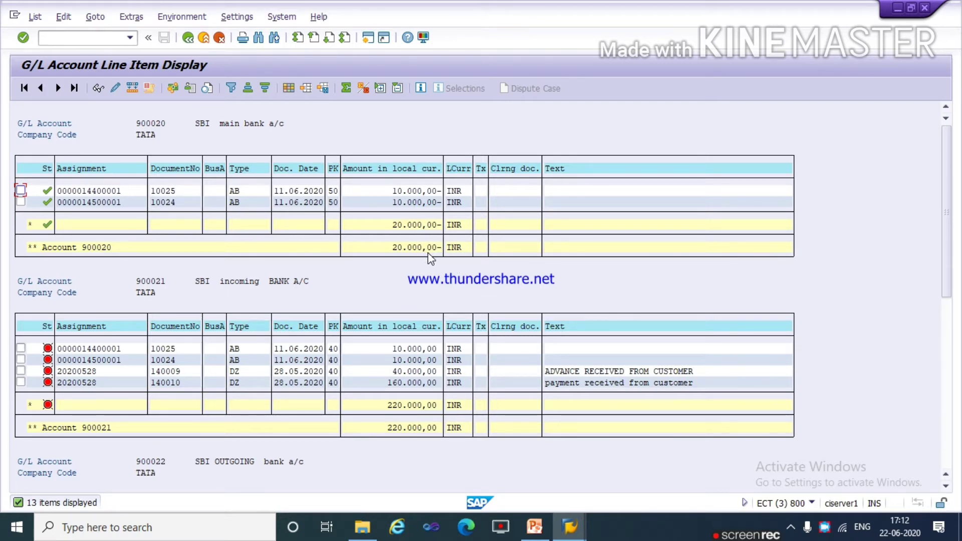
Step: Enter -20000 as the opening balance of the manual bank statement
key(alt+Tab)
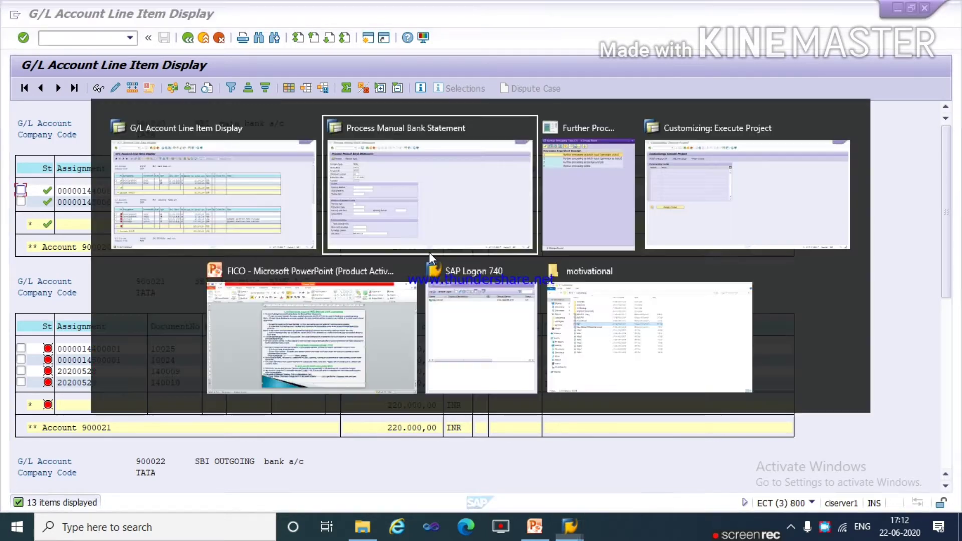
click(185, 222)
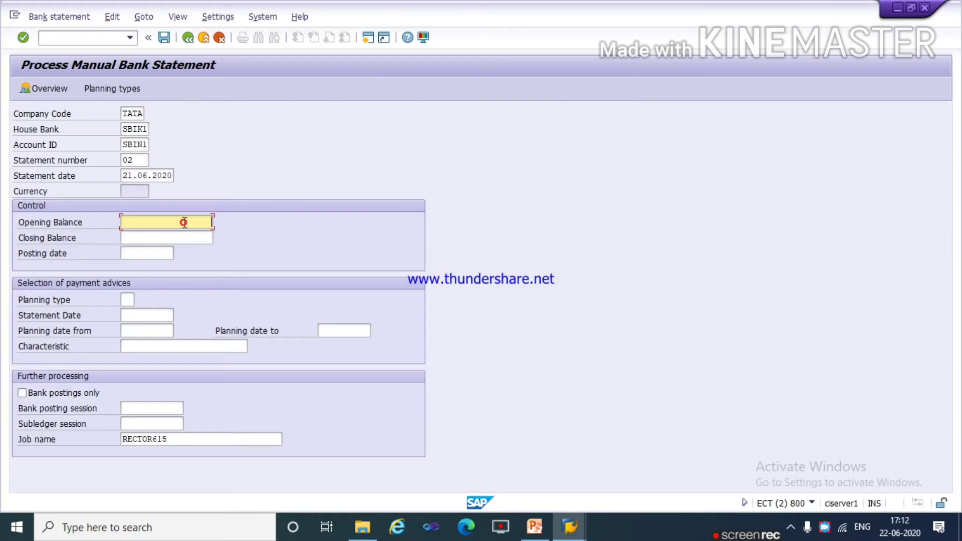
text(20000)
click(185, 223)
text(-)
Step: Check the amount of document 150014 in outgoing bank account 900022 and enter -70000 as the statement's closing balance
key(alt+Tab)
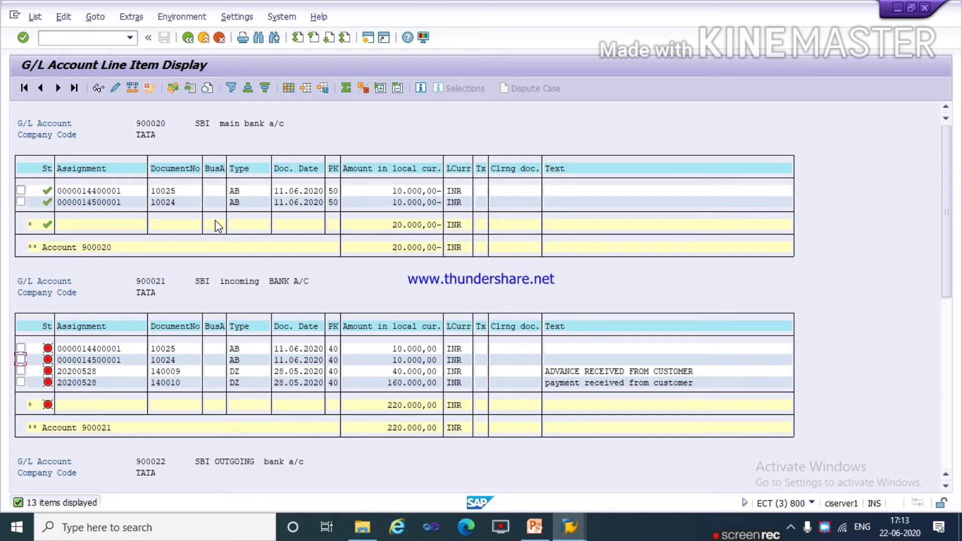
click(942, 225)
drag(942, 224, 944, 291)
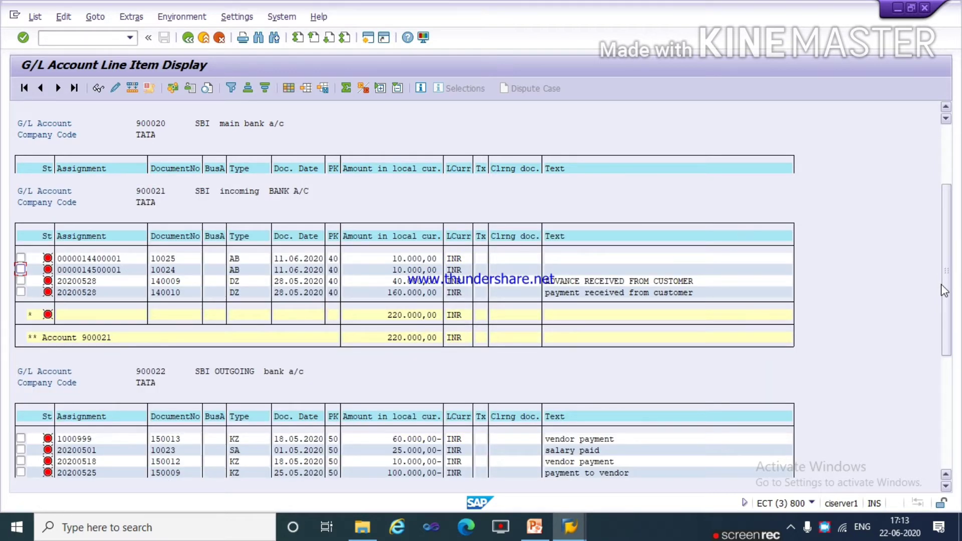
drag(943, 290, 944, 330)
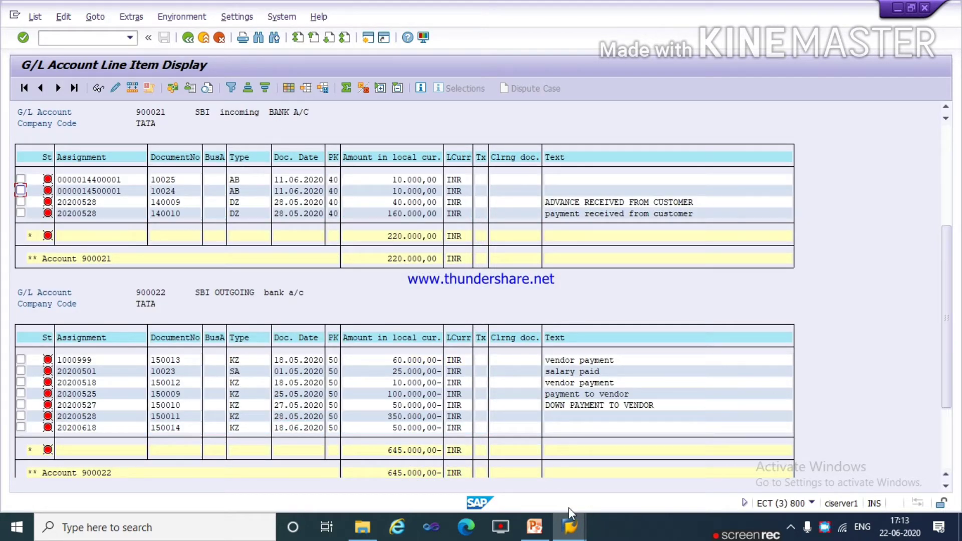
click(408, 427)
key(alt+Tab)
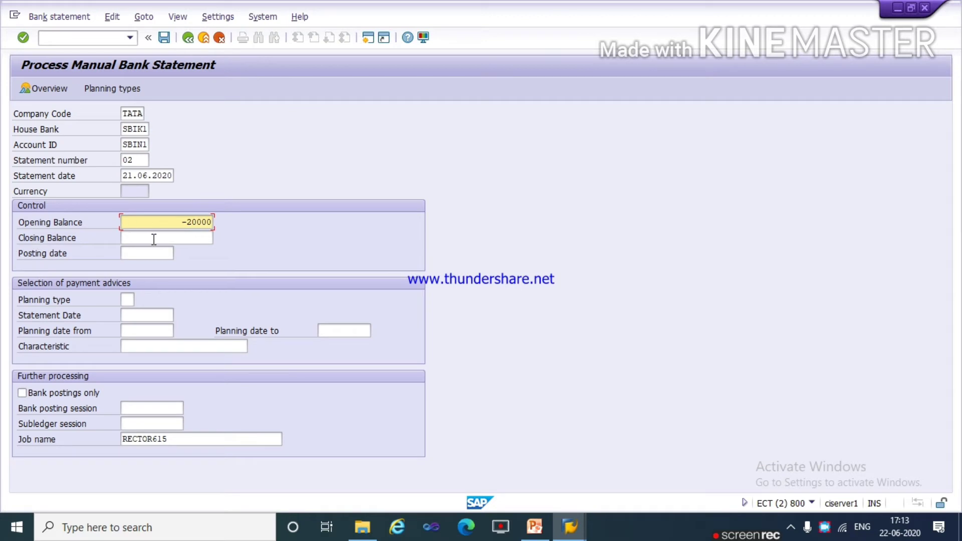
click(154, 238)
text(-)
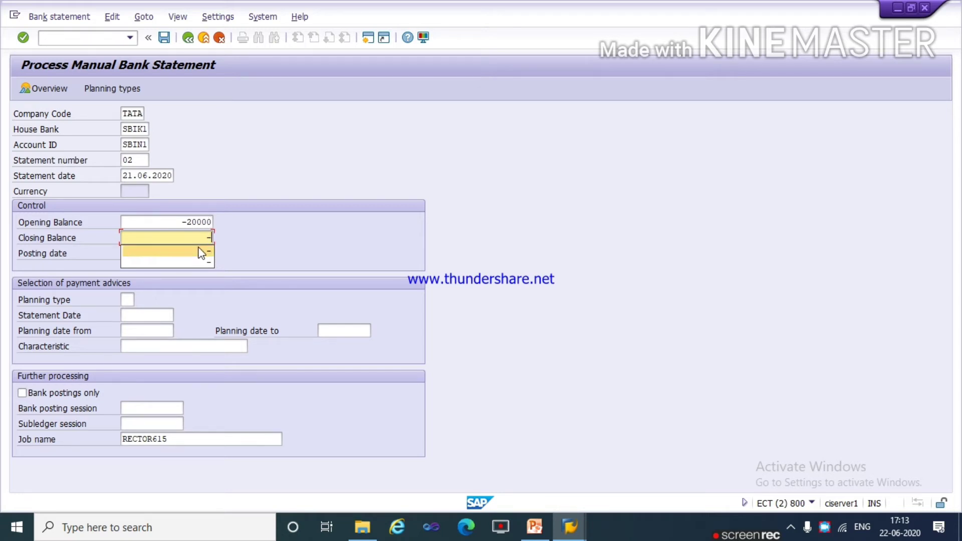
text(7)
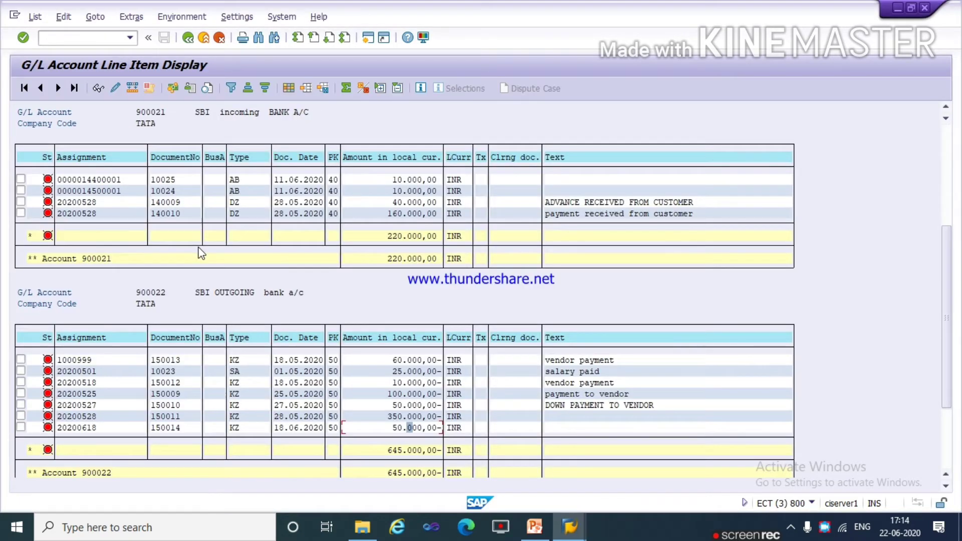
Step: Review the line items of the SBI main, incoming and outgoing bank accounts, through to document 150014 in account 900022
key(Up)
key(Up)
key(Up)
key(Up)
key(Up)
key(Up)
scroll(200, 252, up, 3)
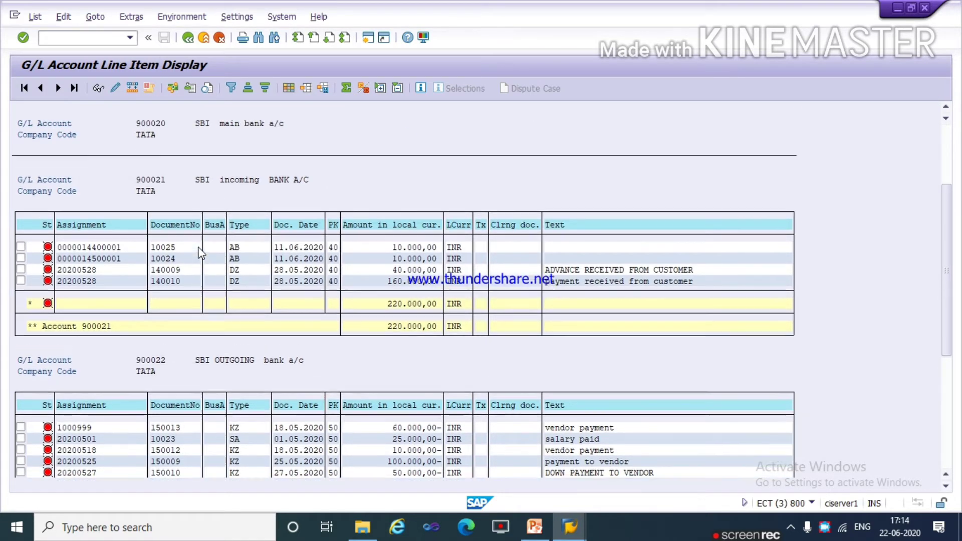
scroll(201, 252, up, 3)
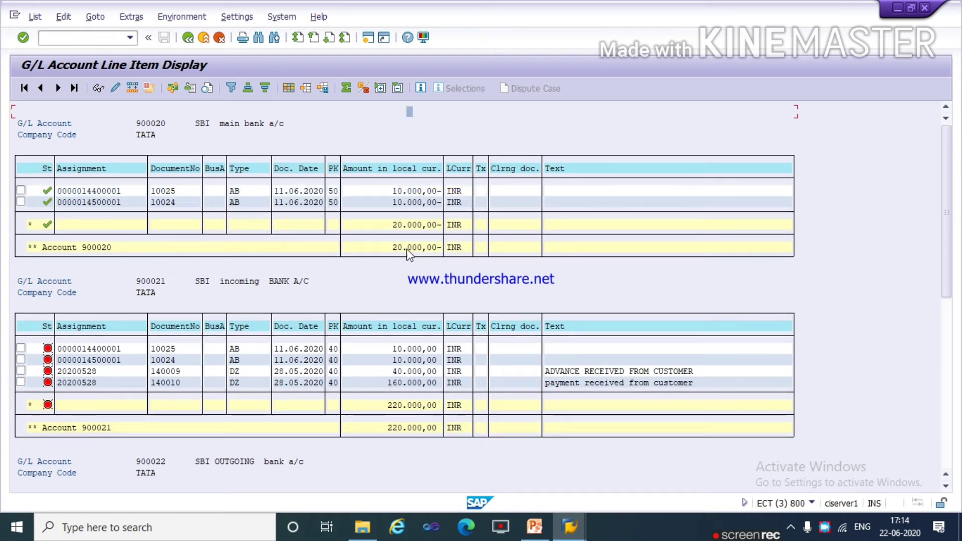
drag(945, 244, 932, 344)
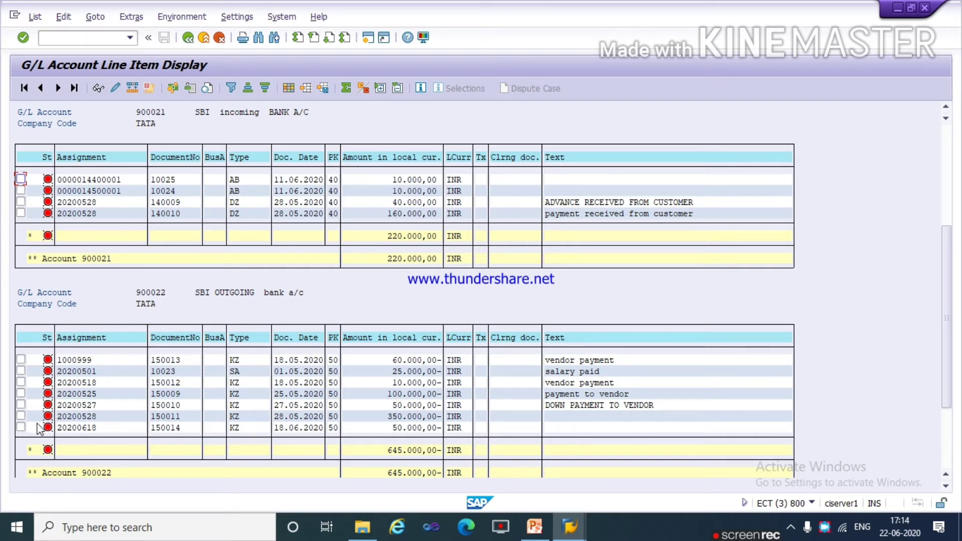
click(21, 428)
Step: Set the bank statement's posting date to 21.06.2020 and the bank posting session to ta01
key(alt+Tab)
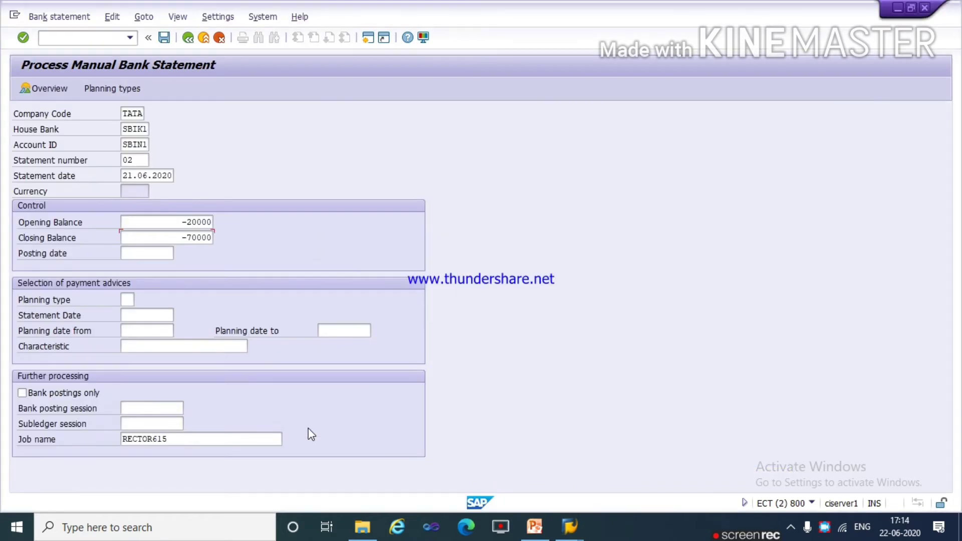
click(153, 254)
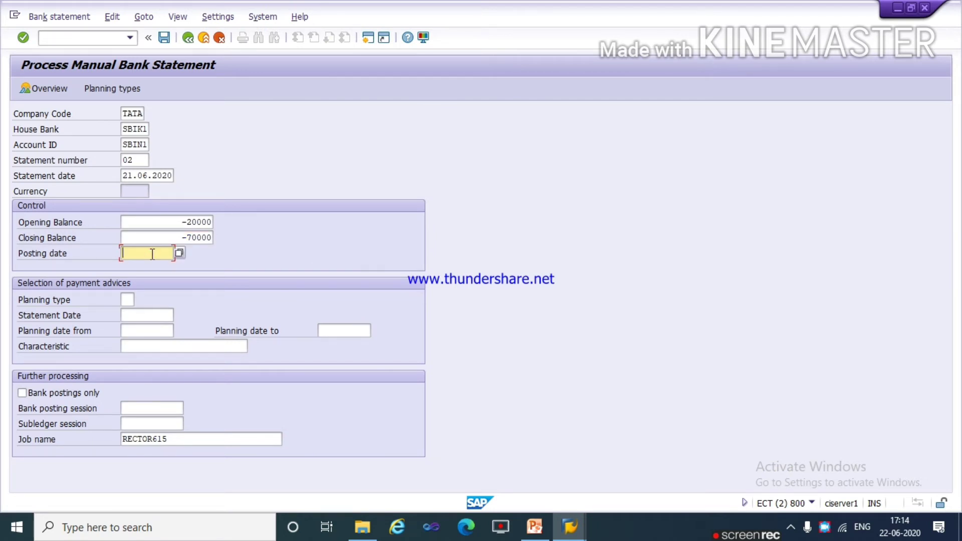
text(2)
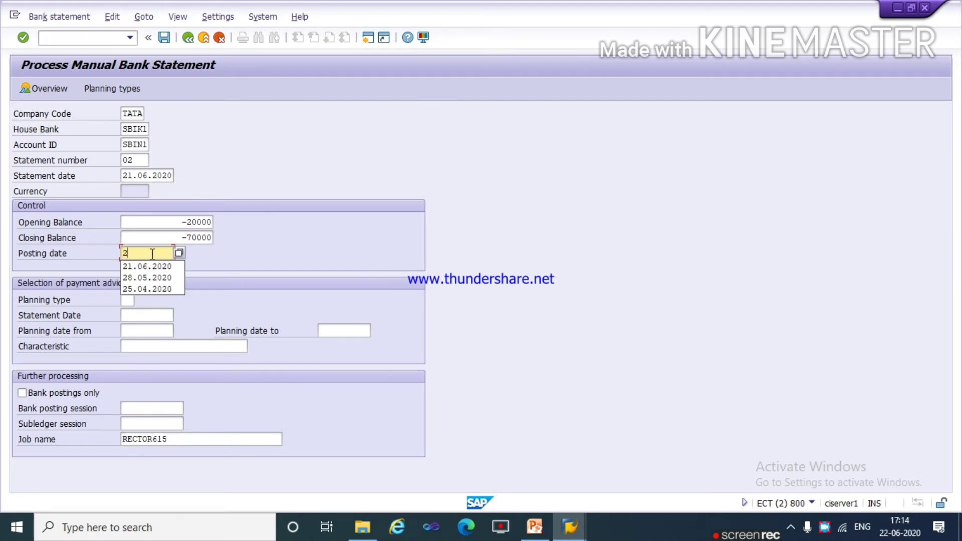
key(Down)
key(Return)
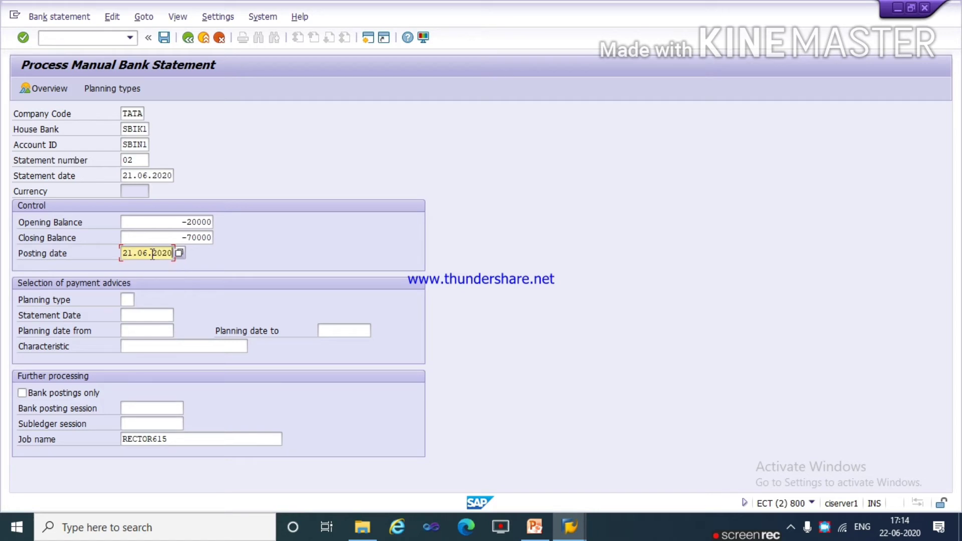
click(142, 411)
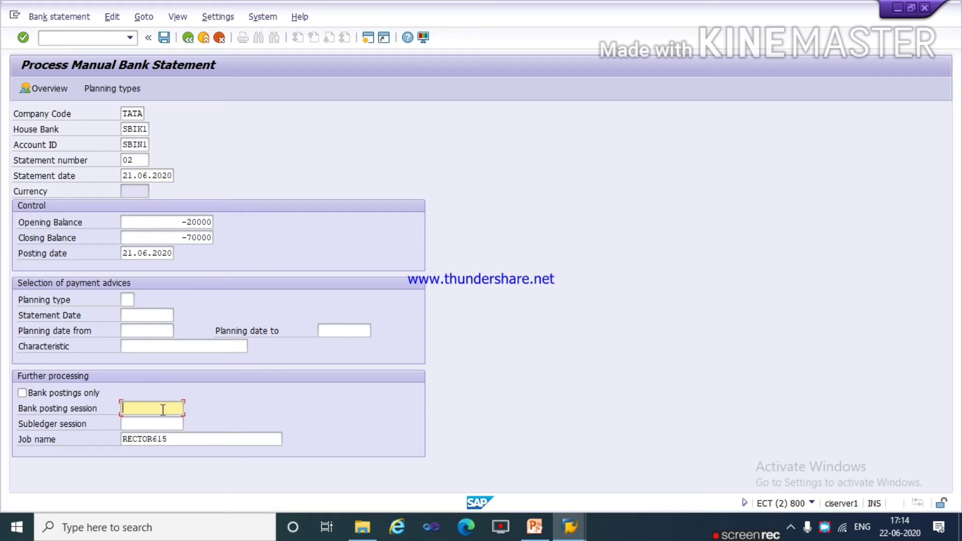
text(t)
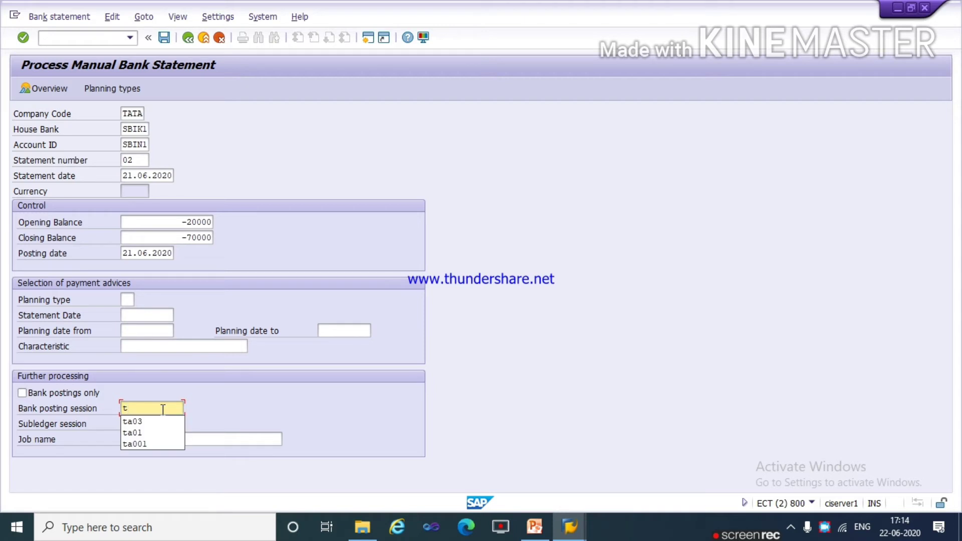
text(a01)
Step: Re-enter the job name as rector615 and confirm the header data to open the bank statement items
click(174, 438)
key(BackSpace)
key(BackSpace)
key(BackSpace)
key(BackSpace)
key(BackSpace)
key(BackSpace)
key(BackSpace)
key(BackSpace)
key(BackSpace)
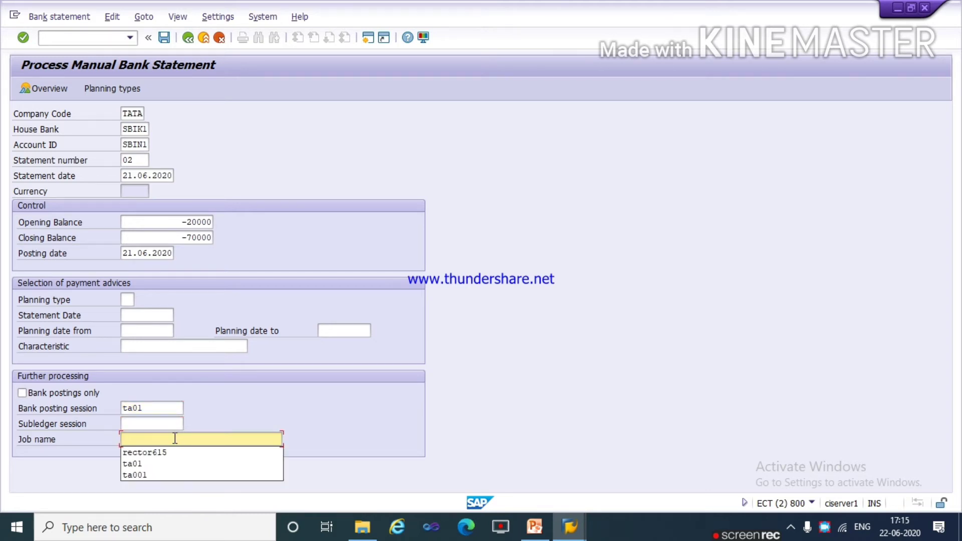
key(Down)
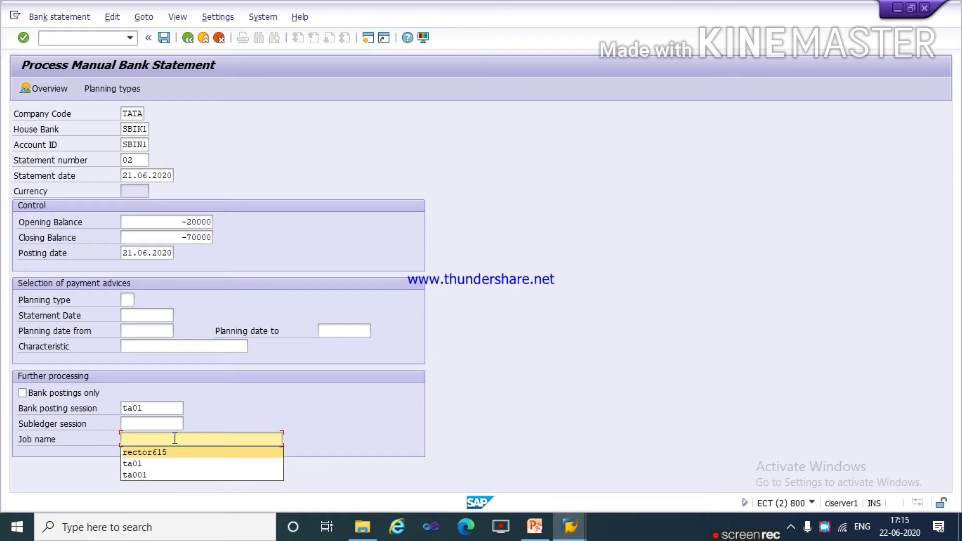
key(Return)
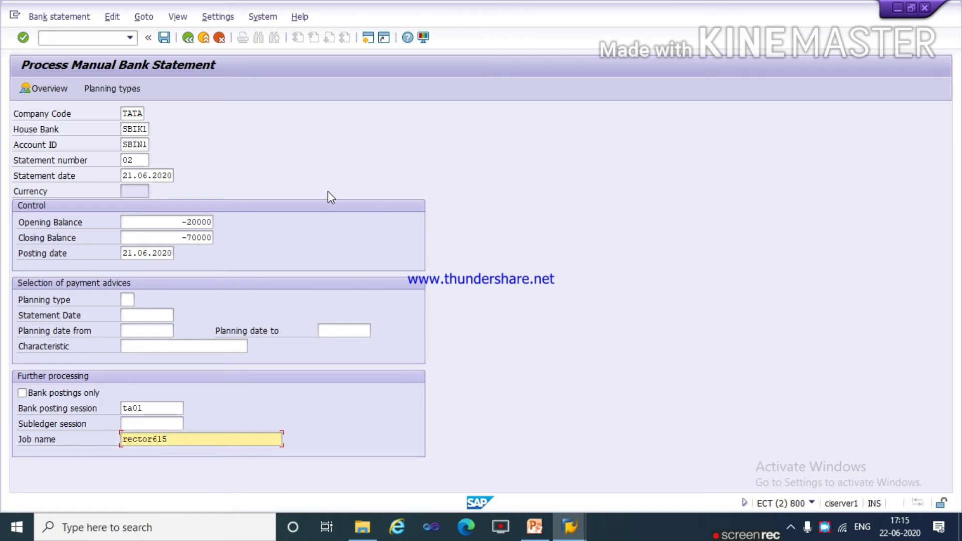
key(Return)
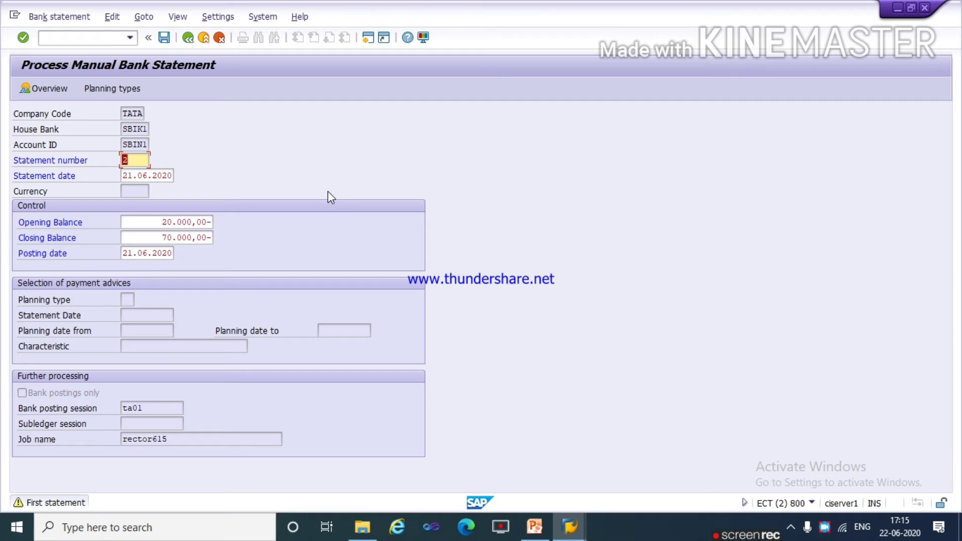
key(Return)
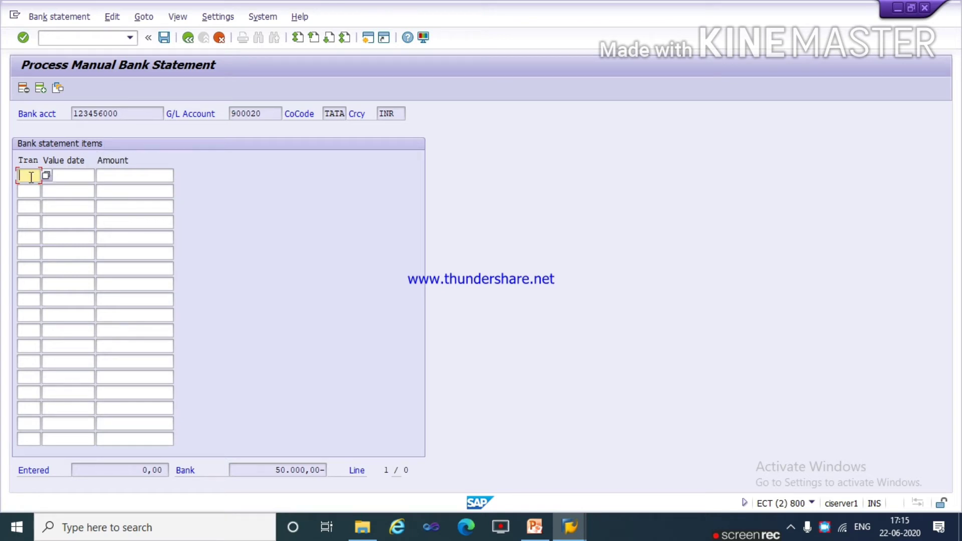
Step: Check the document 150014 line in account 900022 and enter transaction ta02 for the first bank statement item
key(alt+Tab)
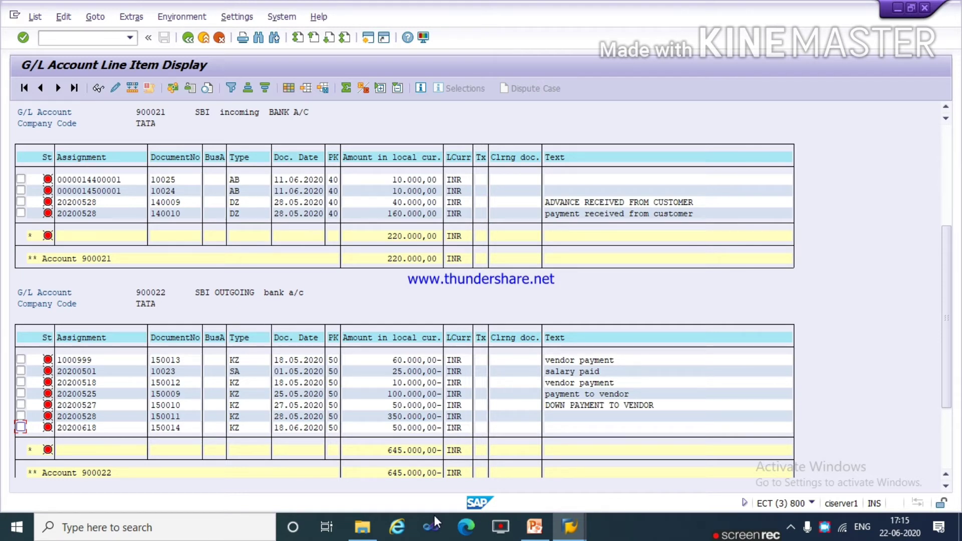
click(435, 428)
key(alt+Tab)
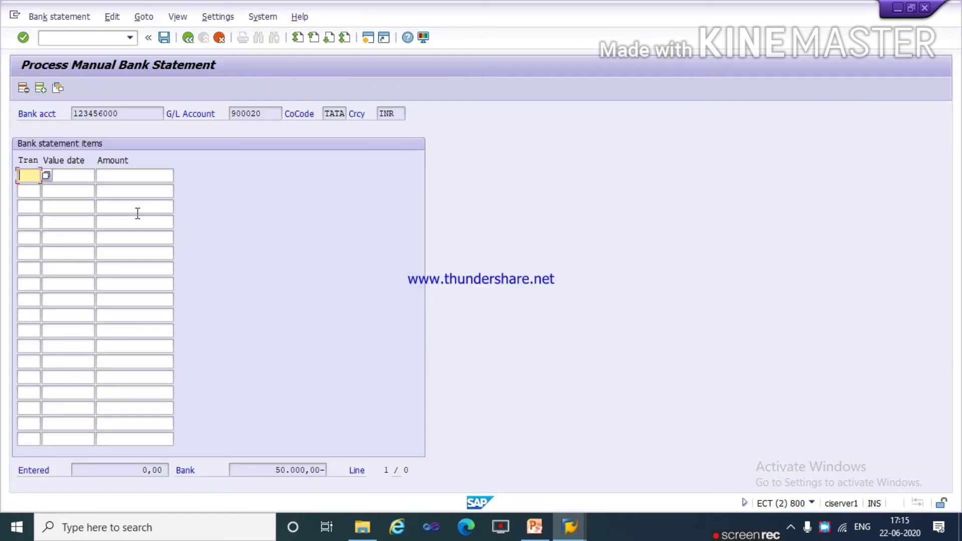
text(t)
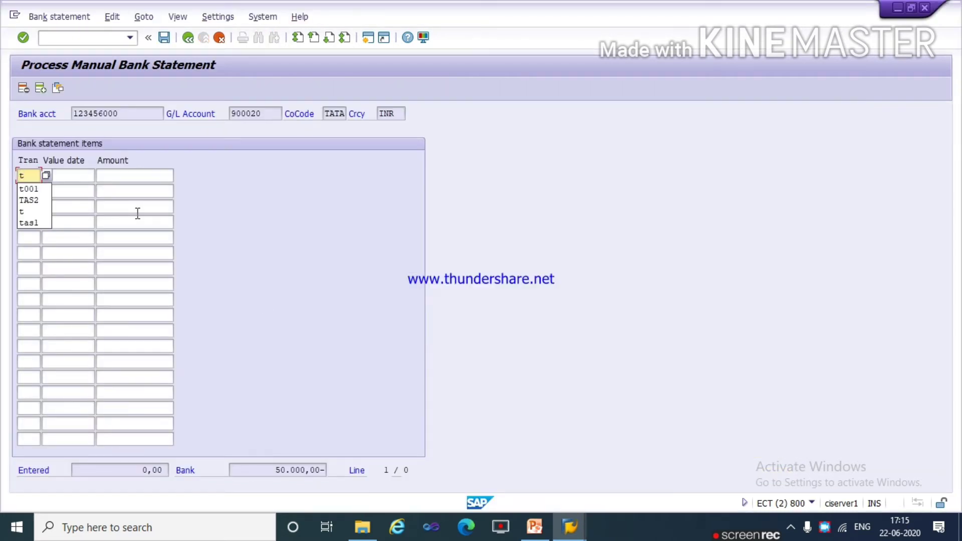
text(a0)
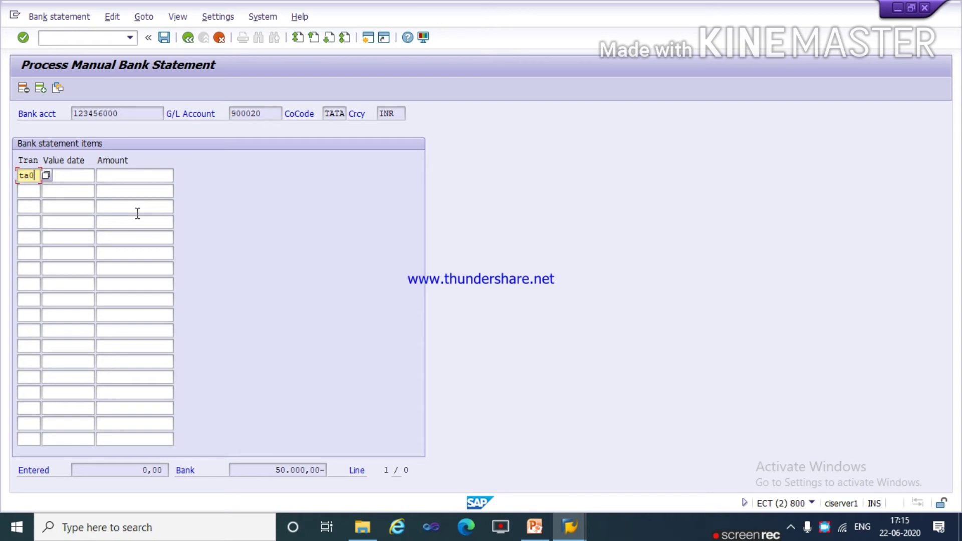
text(2)
key(Tab)
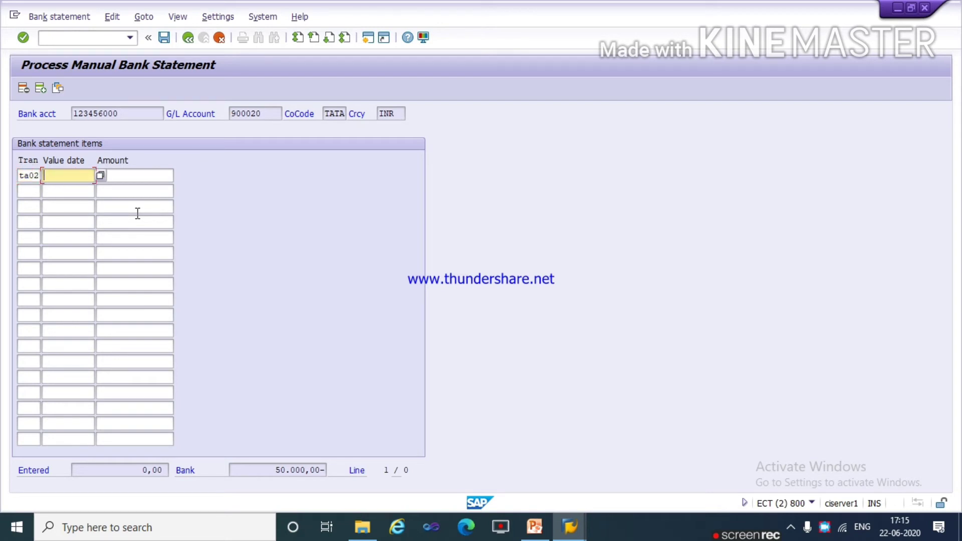
Step: Look up the value date of document 150014 and enter 18.06.2020 as the first statement item's value date
key(alt+Tab)
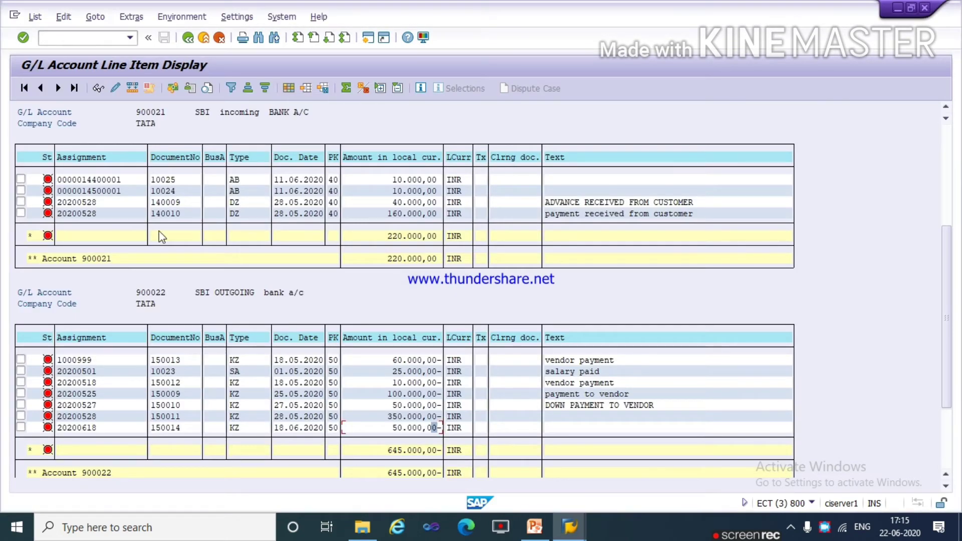
double_click(392, 428)
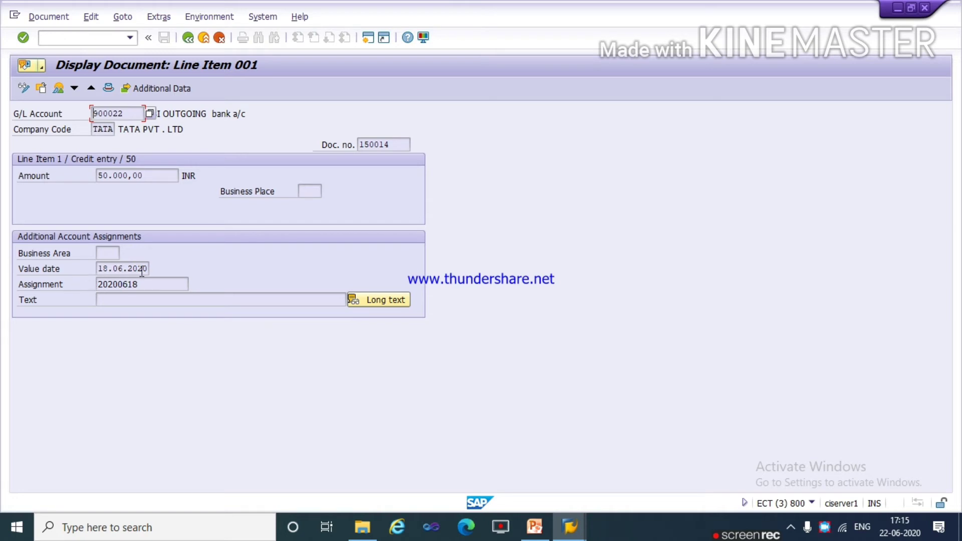
key(alt+Tab)
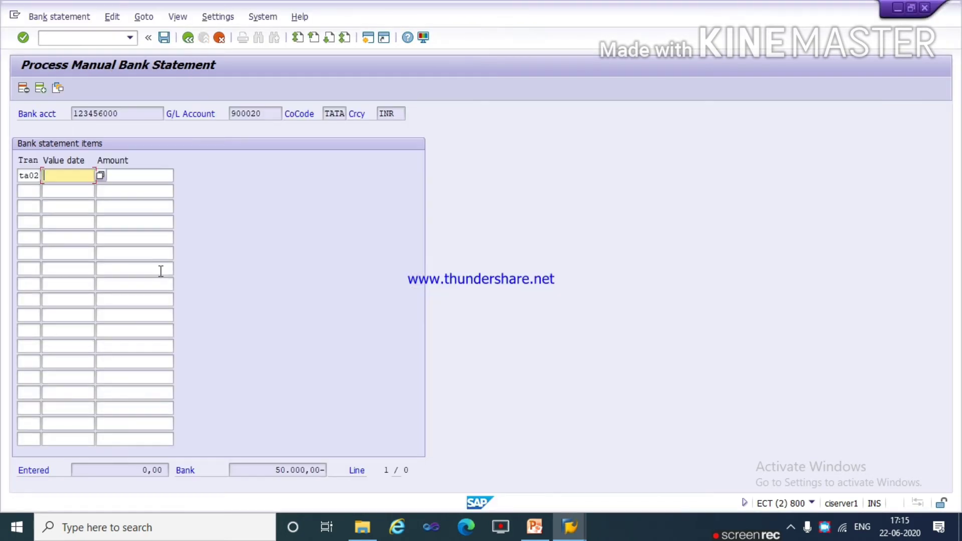
text(18.0)
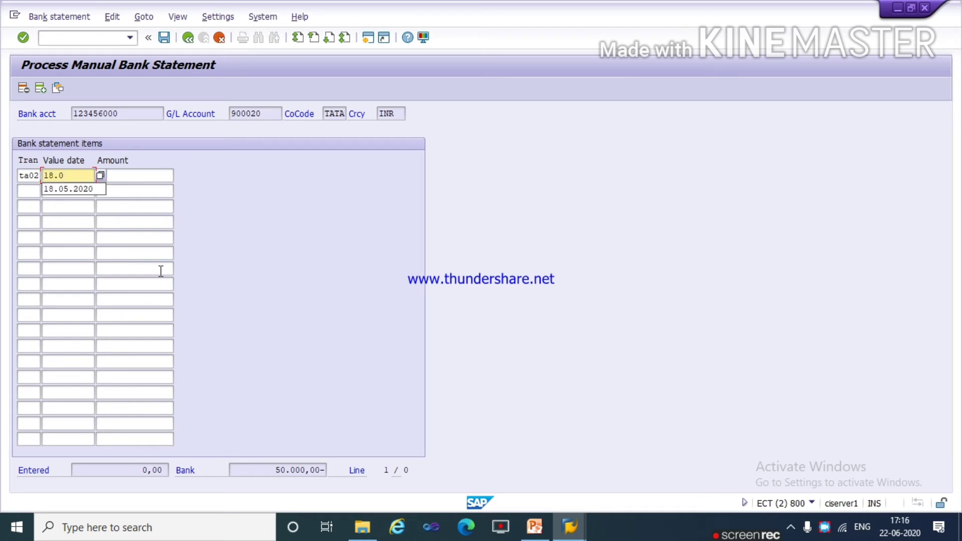
text(6.2020)
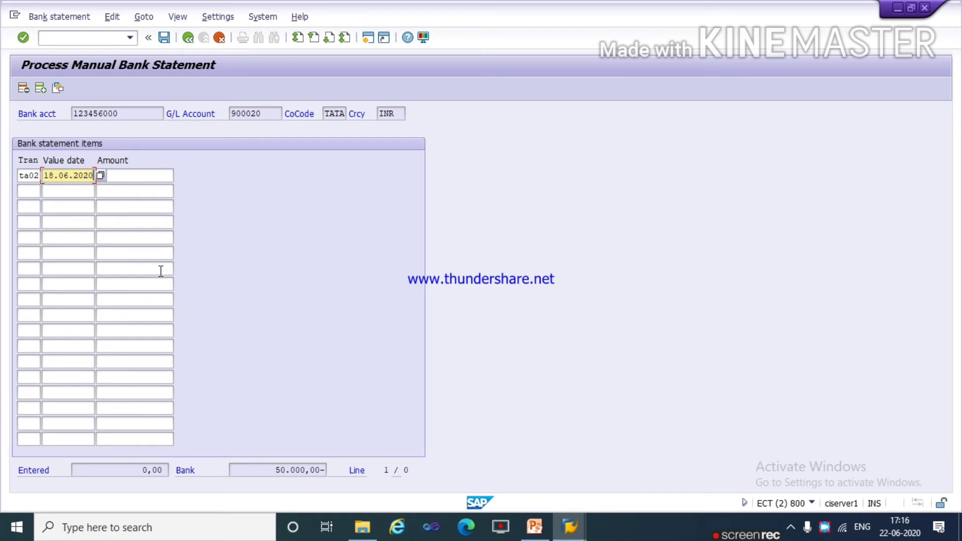
Step: Enter -50000 as the first statement item's amount and save the bank statement
key(Tab)
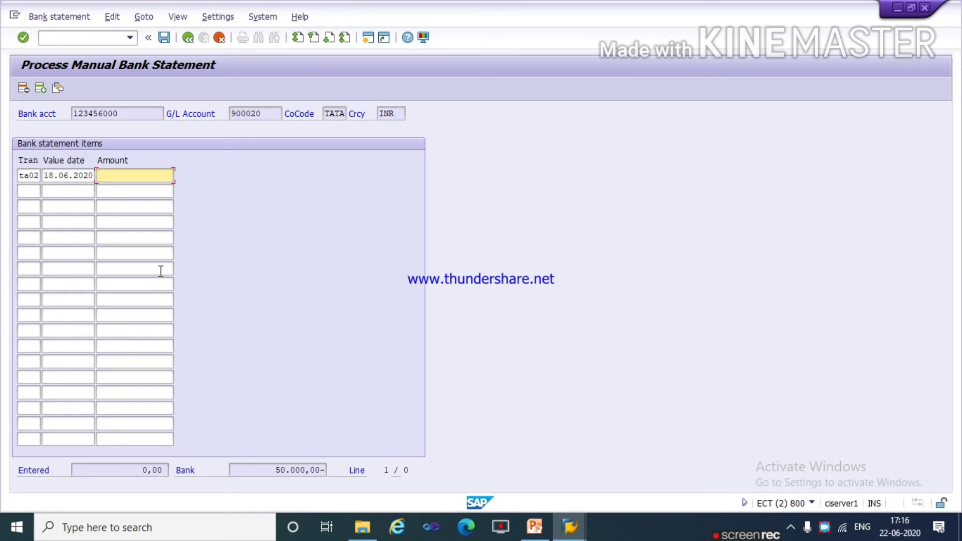
text(-50000)
key(Return)
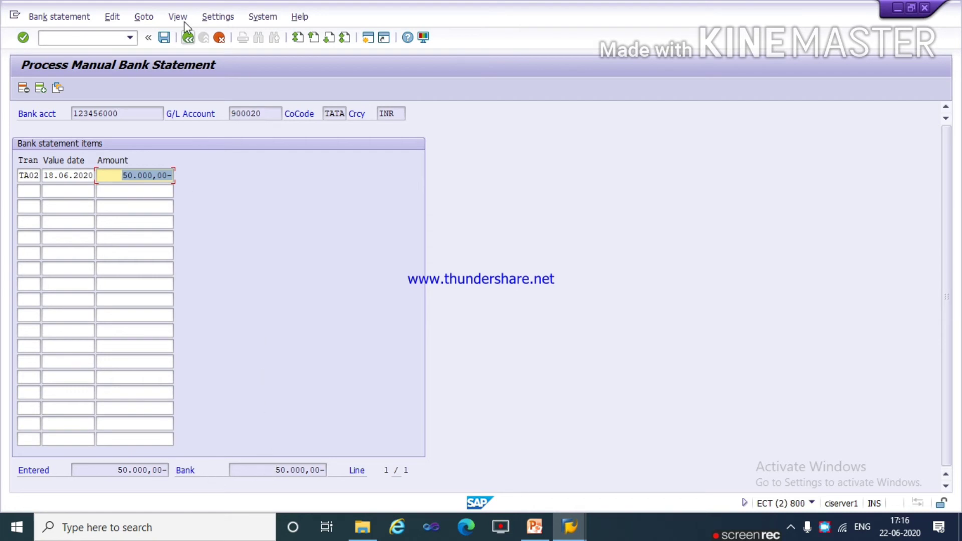
click(164, 38)
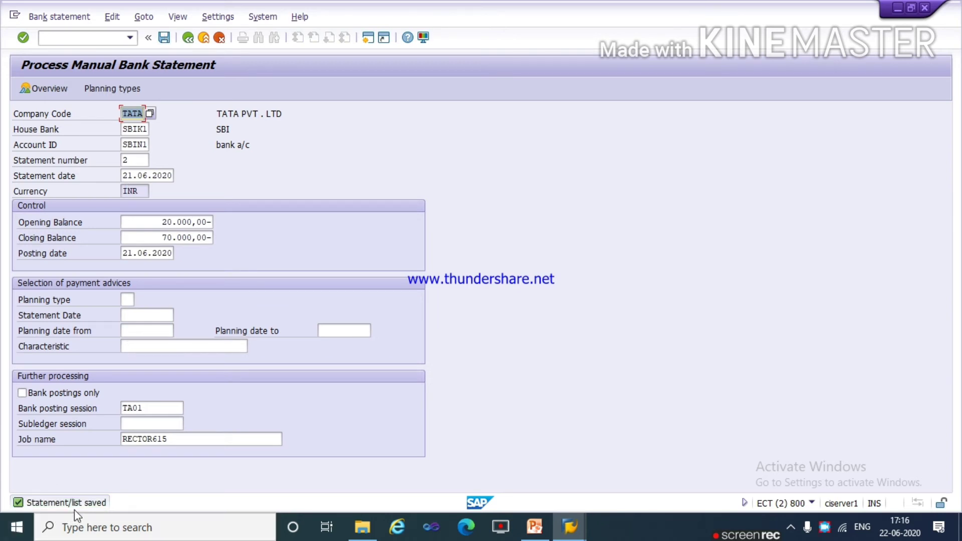
Step: Post the saved bank statement as an individual statement
click(60, 18)
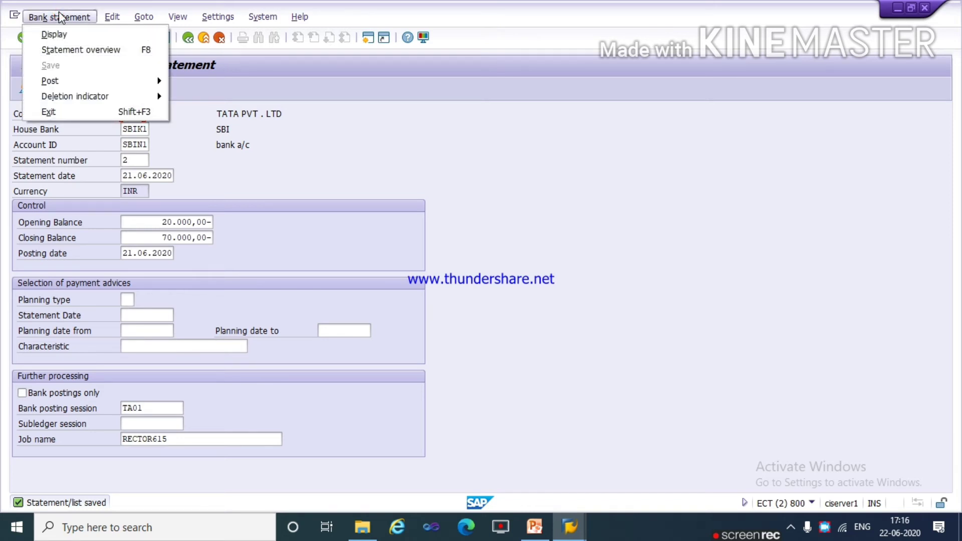
mouse_move(72, 81)
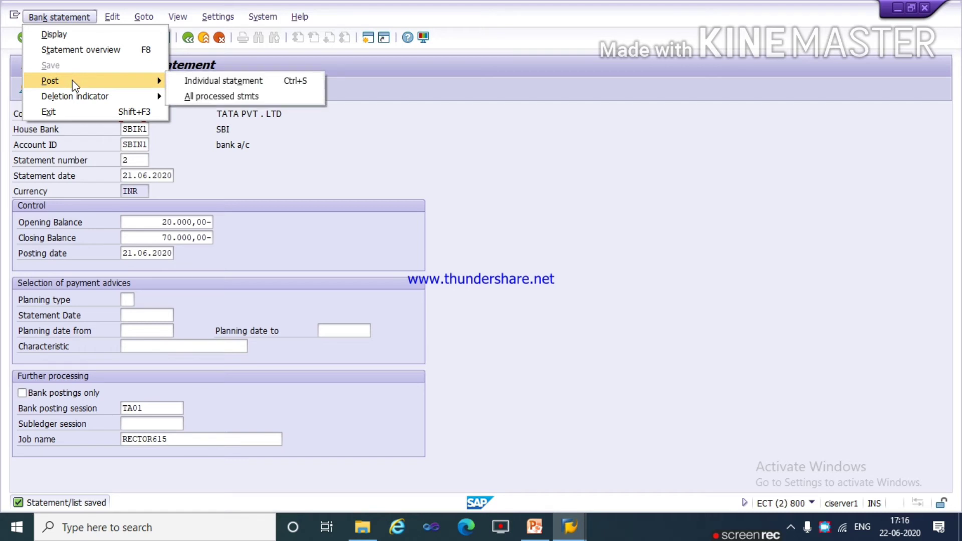
click(222, 82)
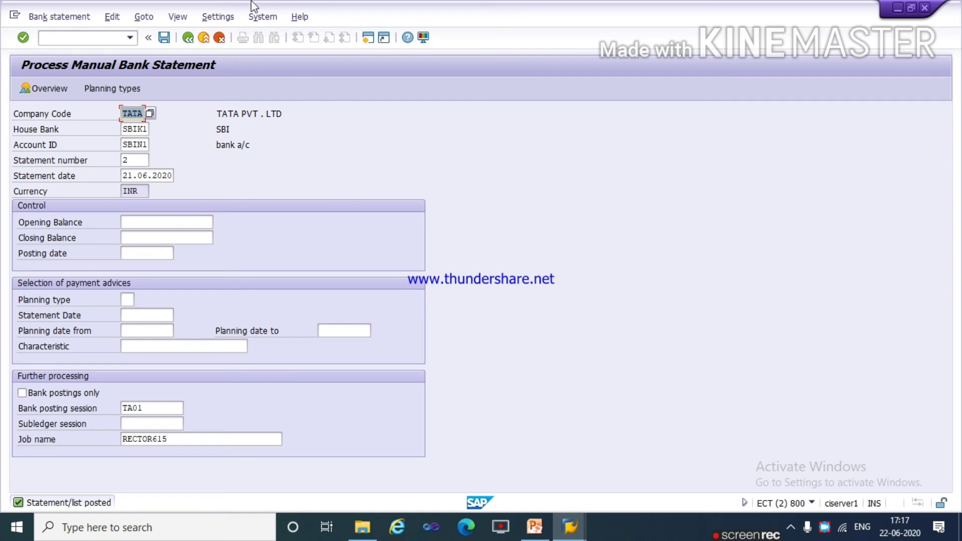
Step: Open the batch input session overview in a new session with transaction code /osm35
click(260, 16)
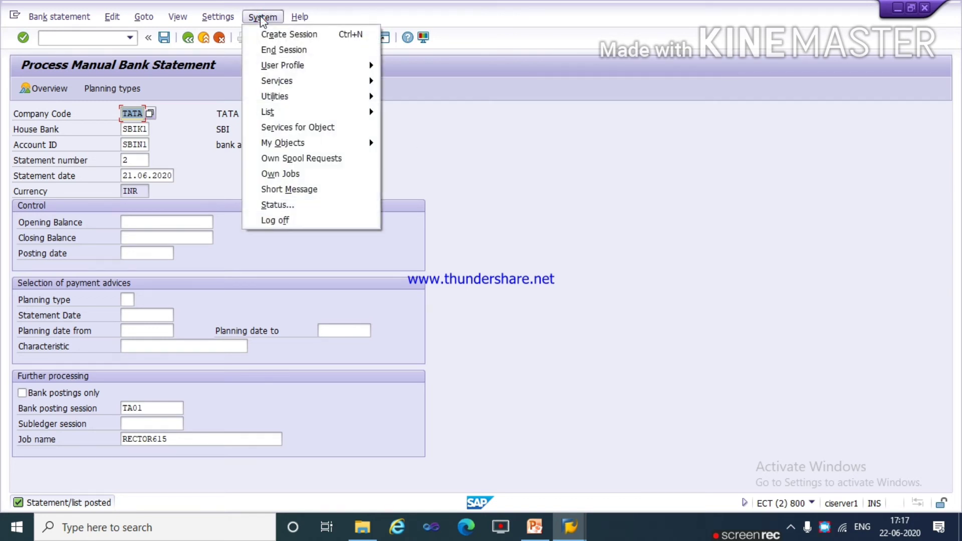
mouse_move(288, 84)
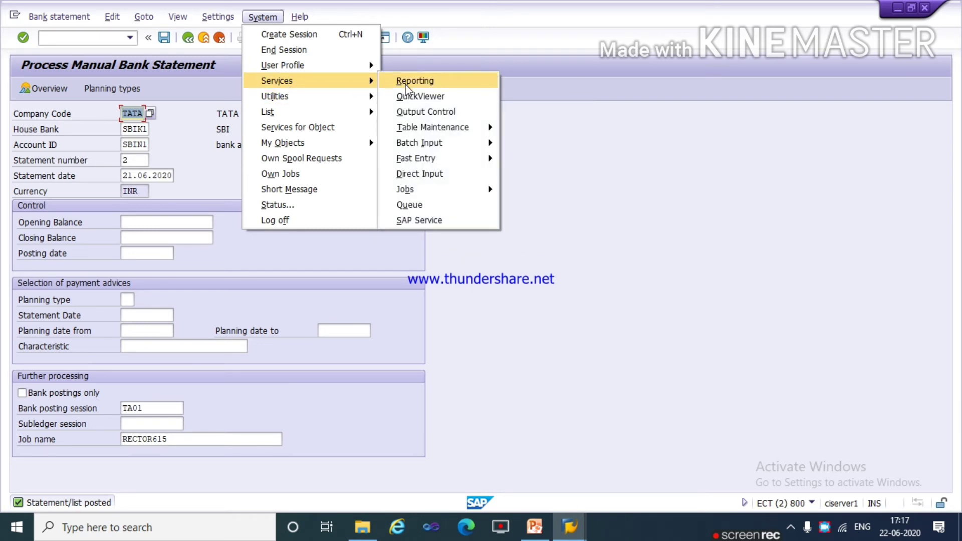
mouse_move(412, 147)
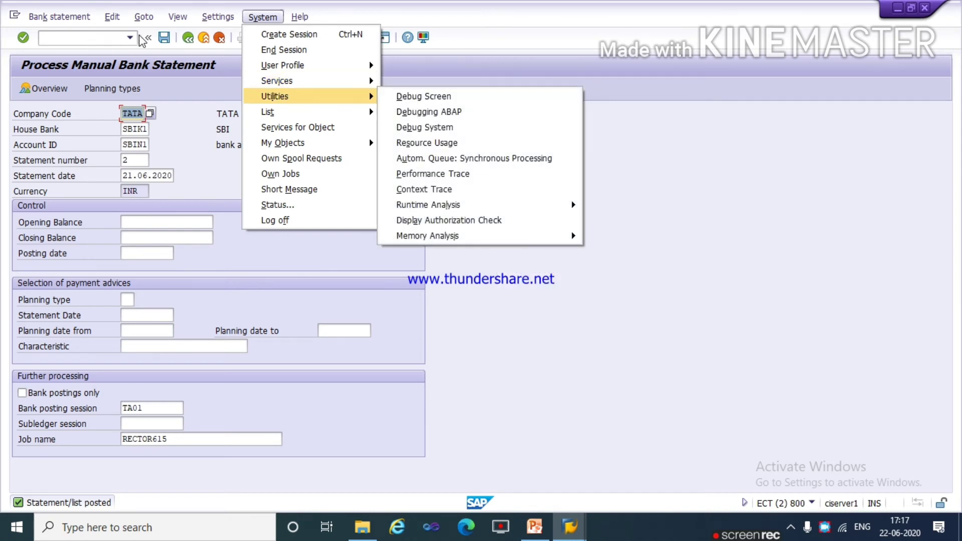
click(92, 38)
click(92, 38)
text(/)
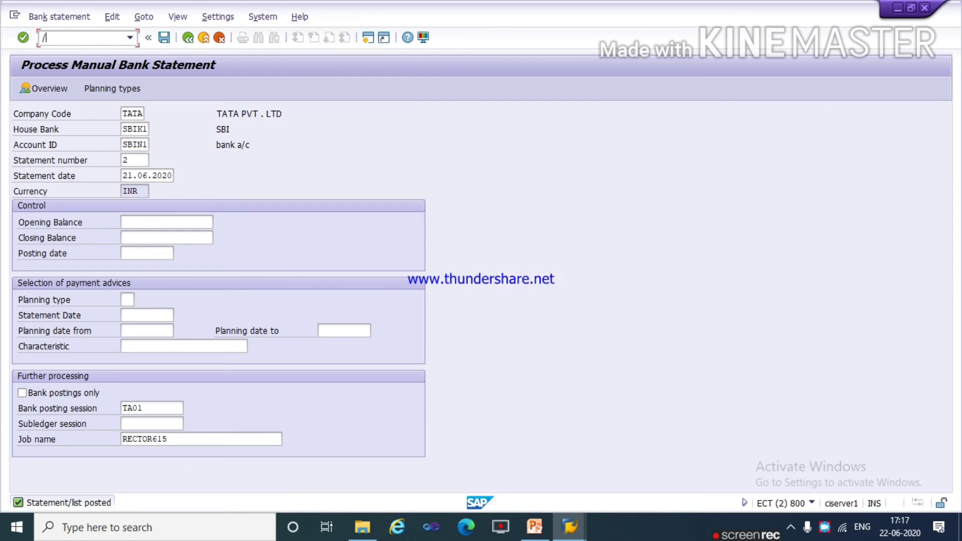
text(osm35)
key(Return)
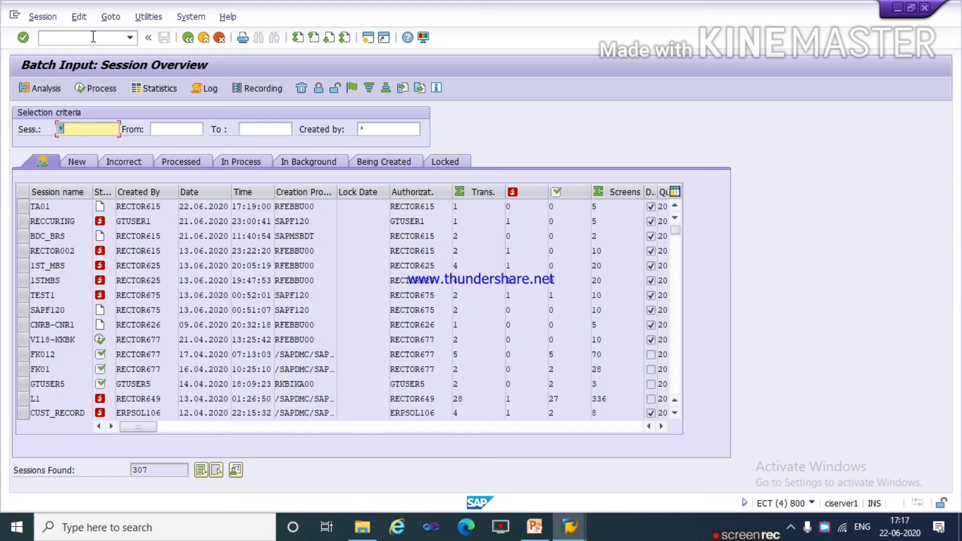
Step: Process batch input session TA01 in display errors only mode and return to the session overview
click(21, 207)
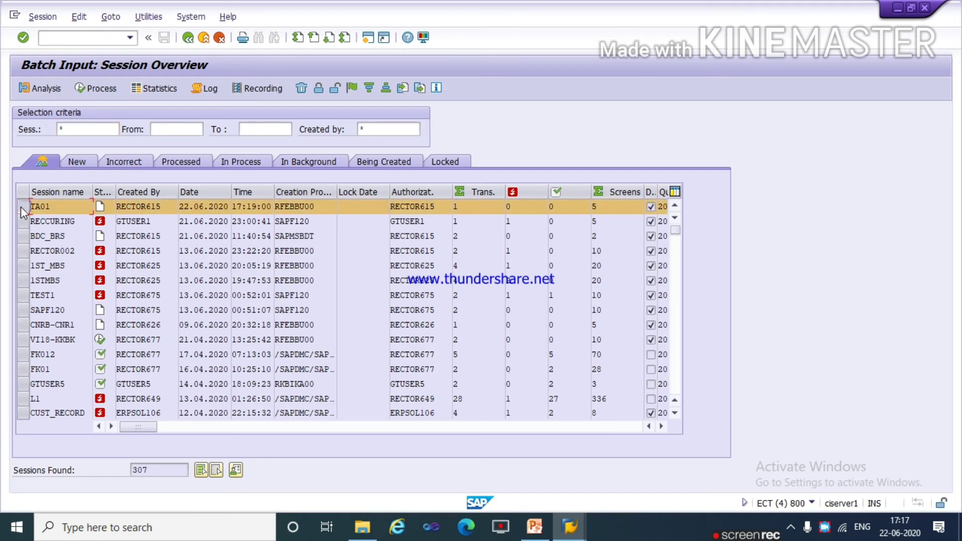
click(98, 88)
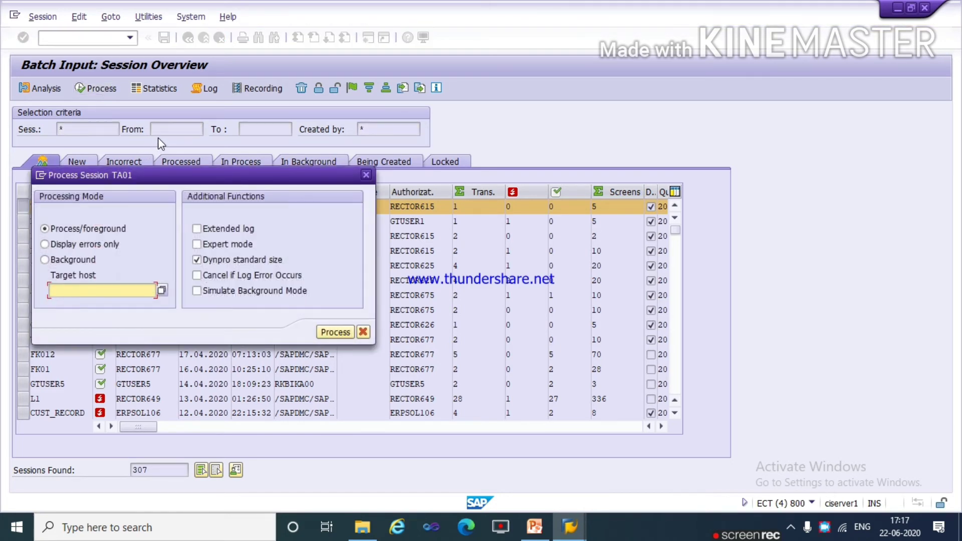
click(95, 245)
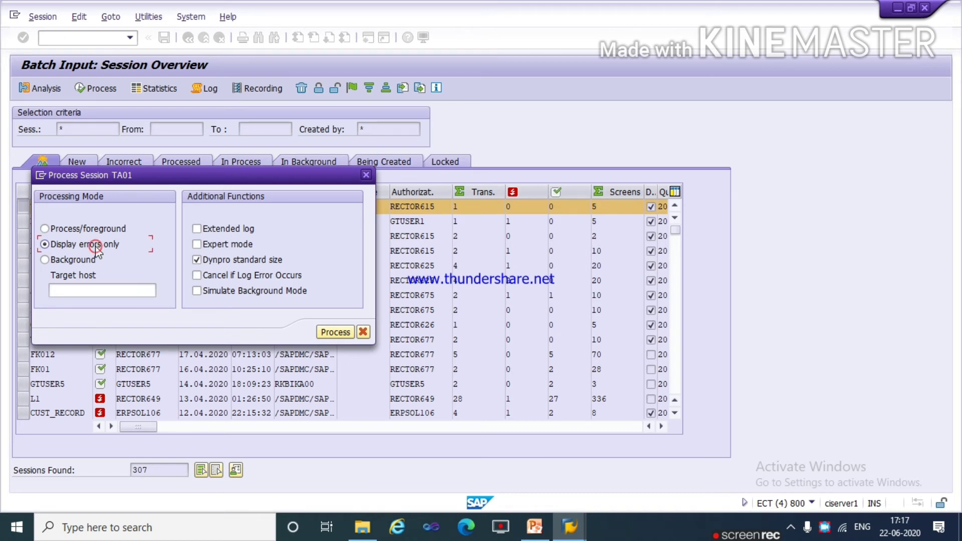
click(322, 332)
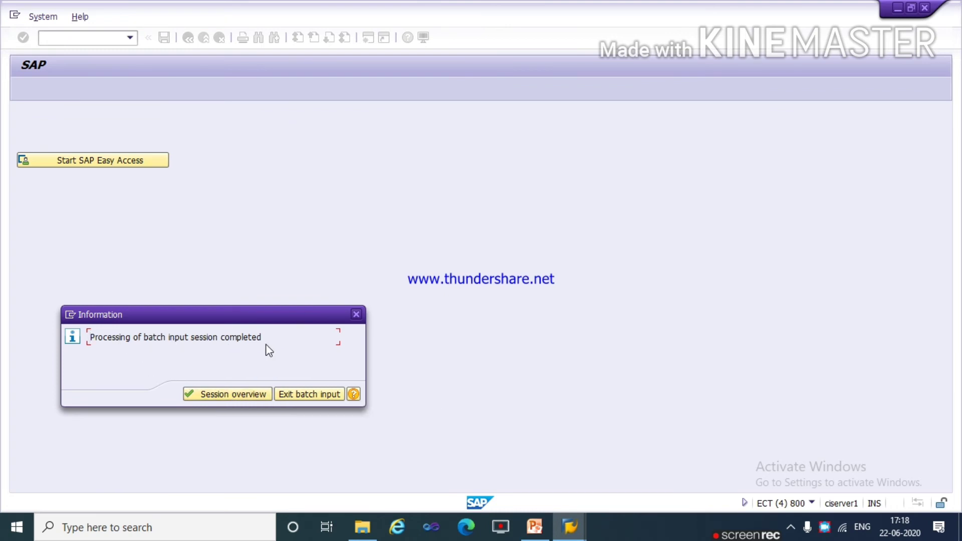
click(233, 396)
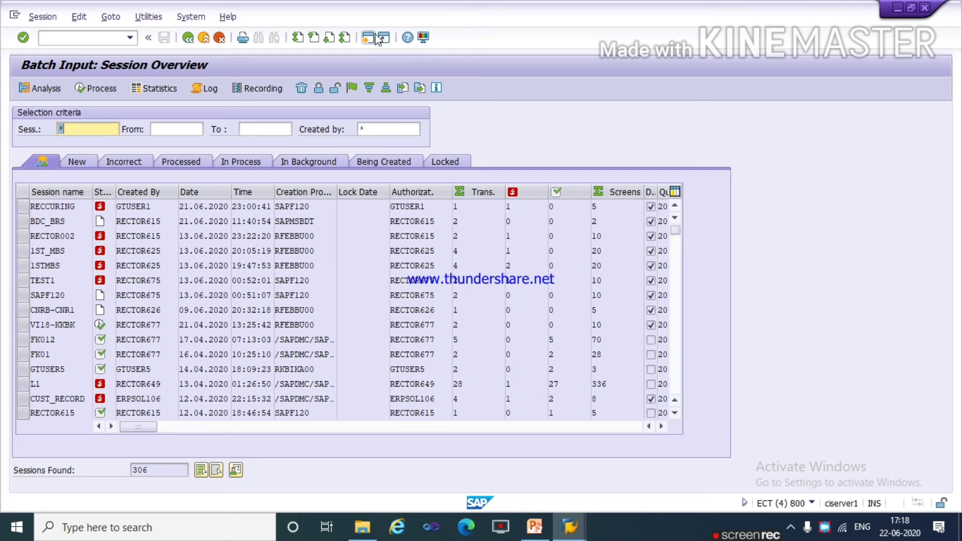
Step: Switch to the Customizing: Execute Project session and go back to the SAP Easy Access screen
key(alt+Tab)
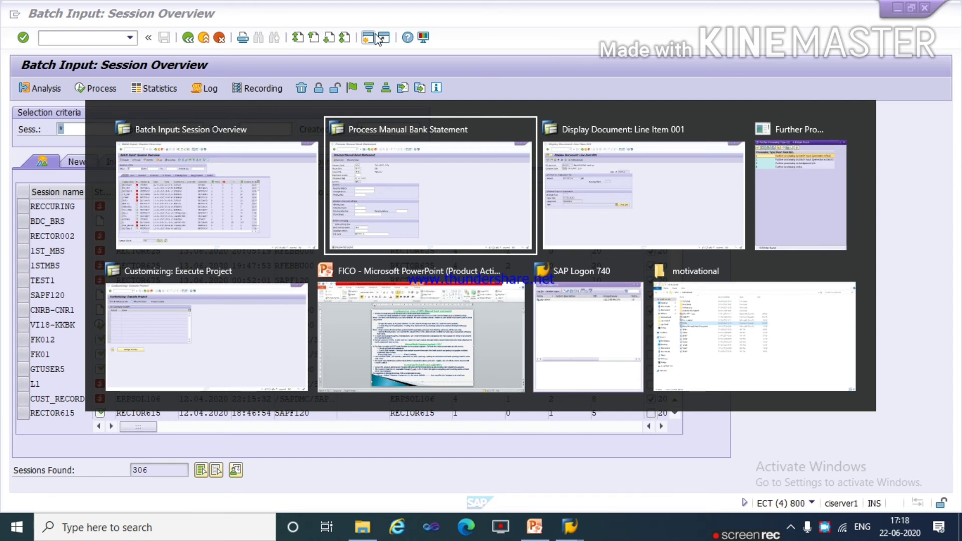
key(alt+Tab)
key(alt+Tab)
key(alt+Tab)
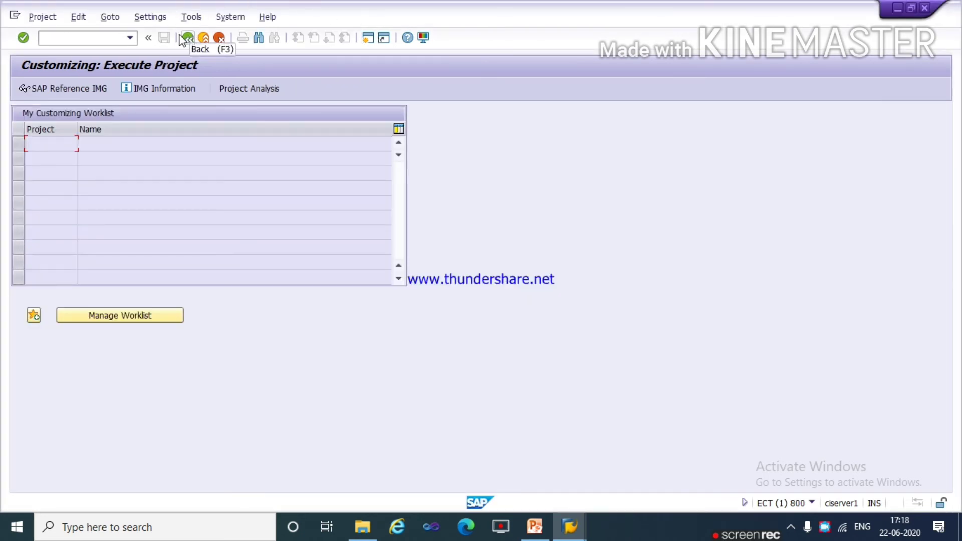
click(41, 17)
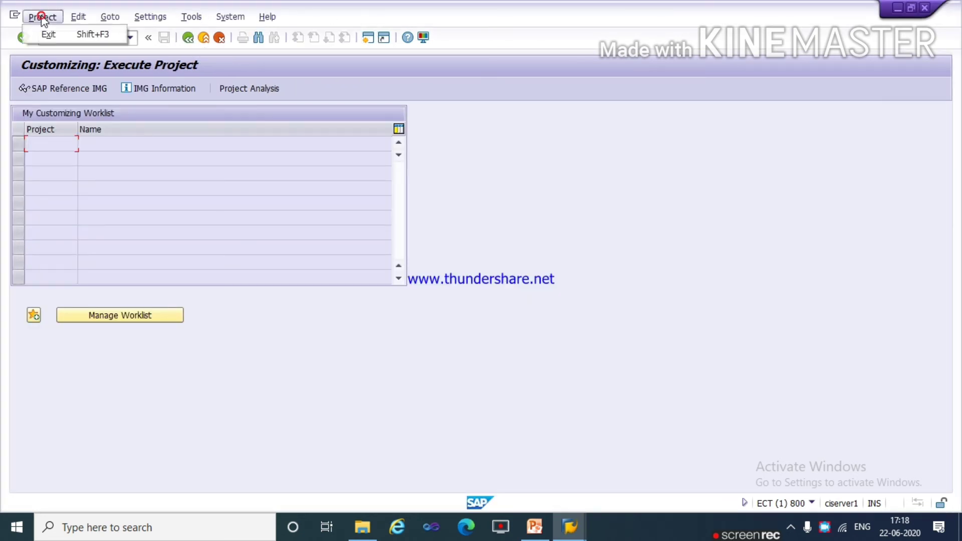
click(14, 19)
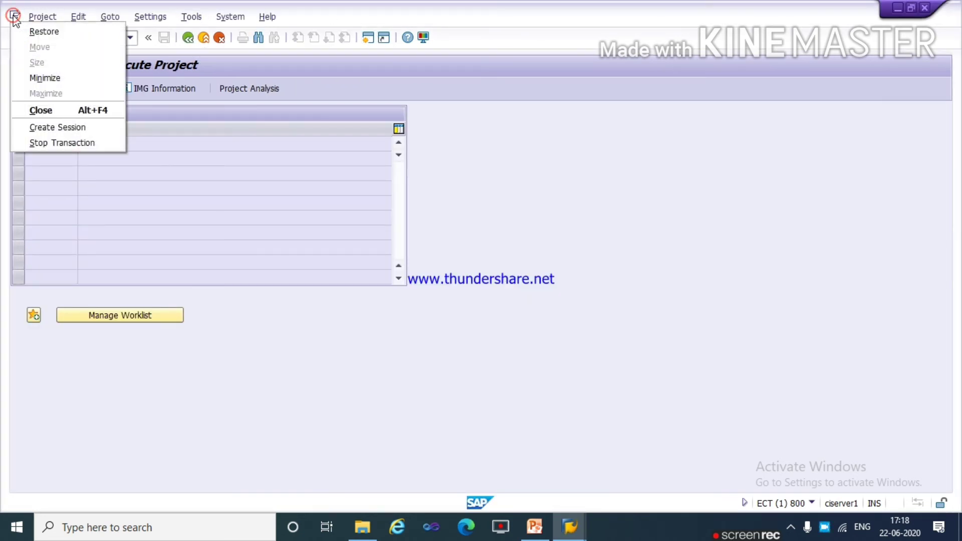
click(189, 40)
click(190, 41)
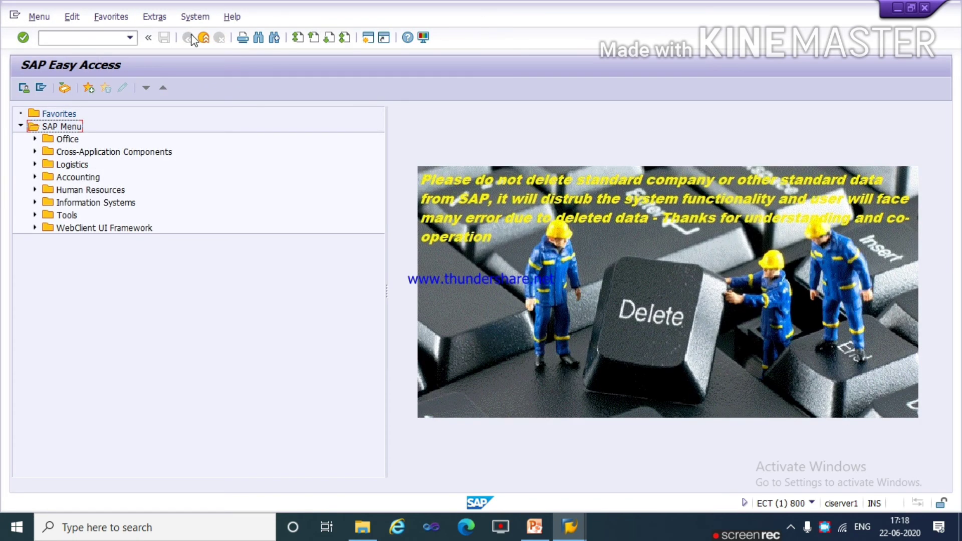
Step: Start the G/L account line item display with transaction code fbl3n
click(38, 17)
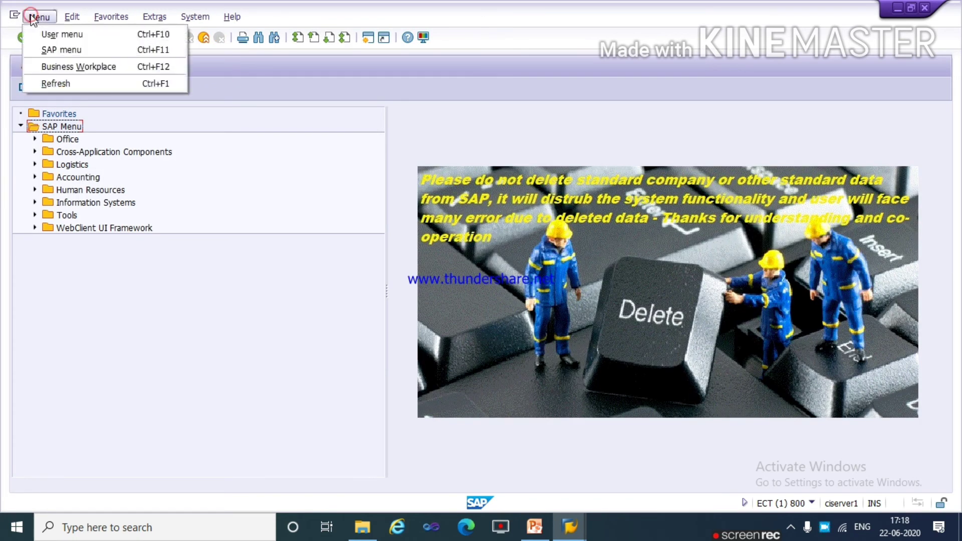
click(44, 82)
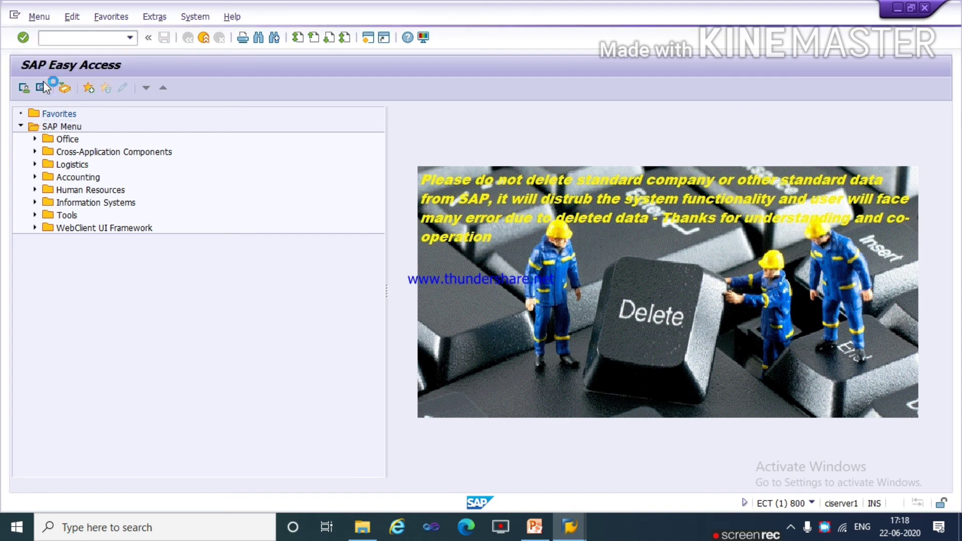
click(64, 37)
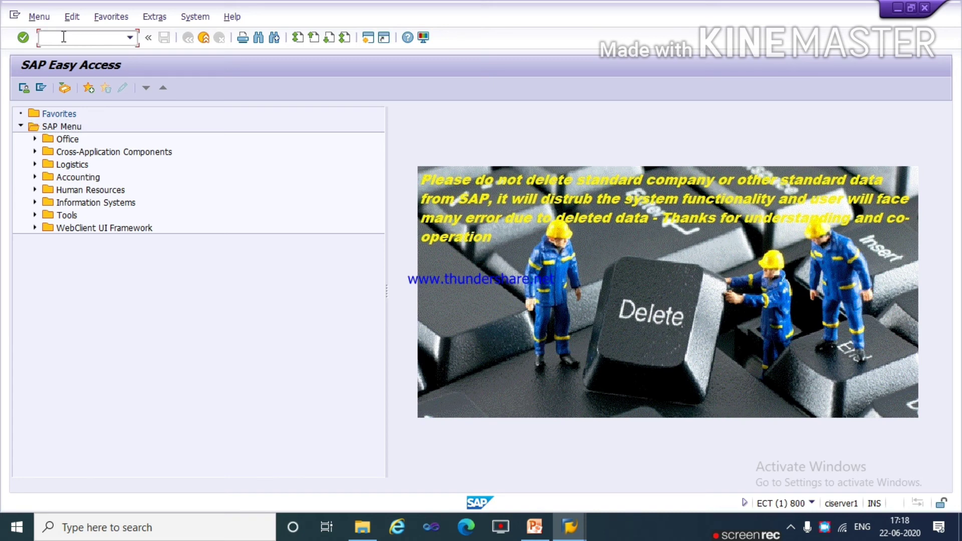
text(fbl3n)
key(Return)
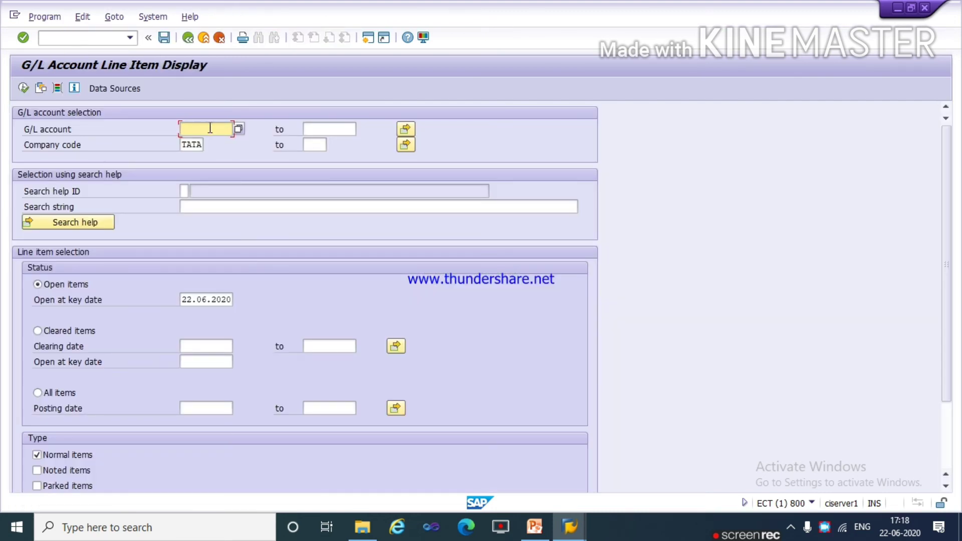
Step: Display all line items for G/L accounts 900020 to 900022 in company code TATA
text(9)
key(Down)
key(Return)
key(Tab)
text(9)
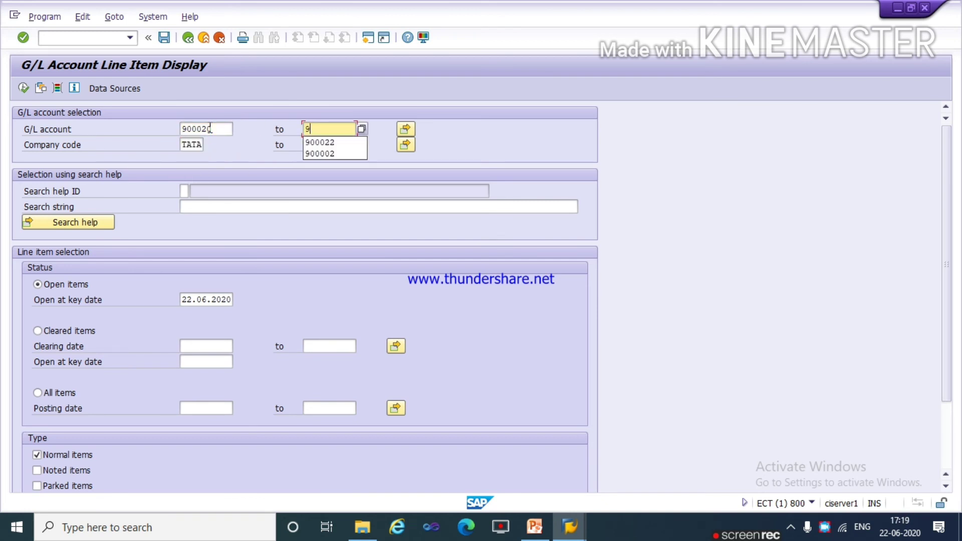
key(Down)
key(Return)
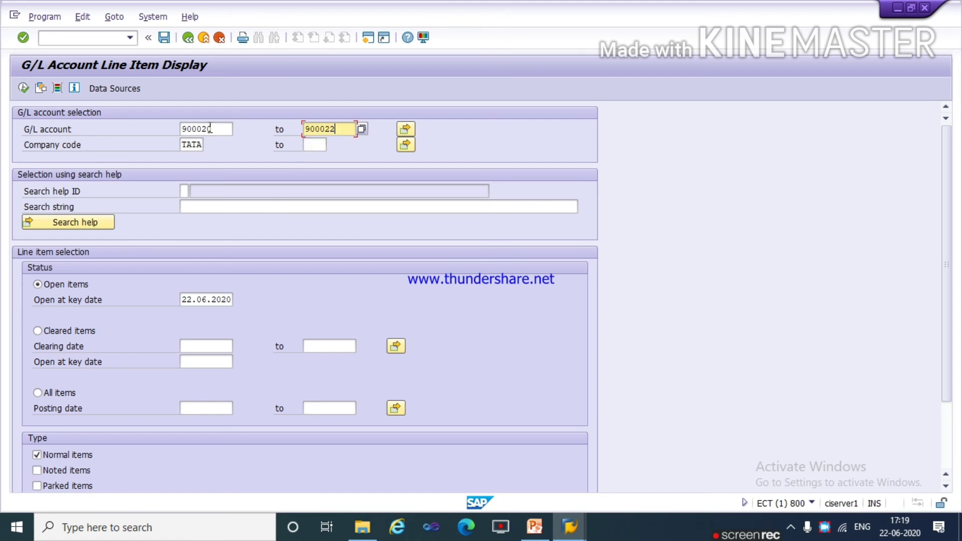
click(60, 395)
click(23, 88)
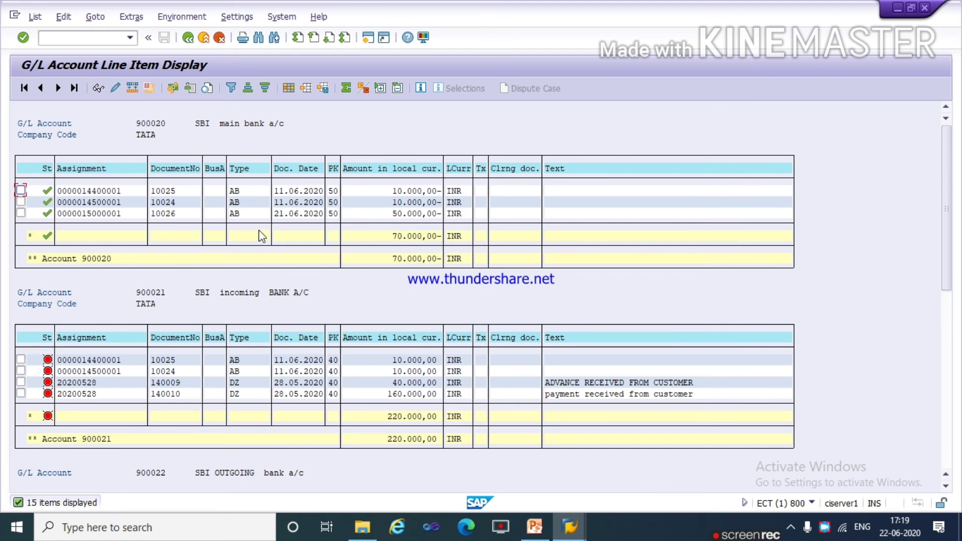
Step: Check the document 10026 line in main bank account 900020 and switch to the FICO presentation in PowerPoint
click(187, 218)
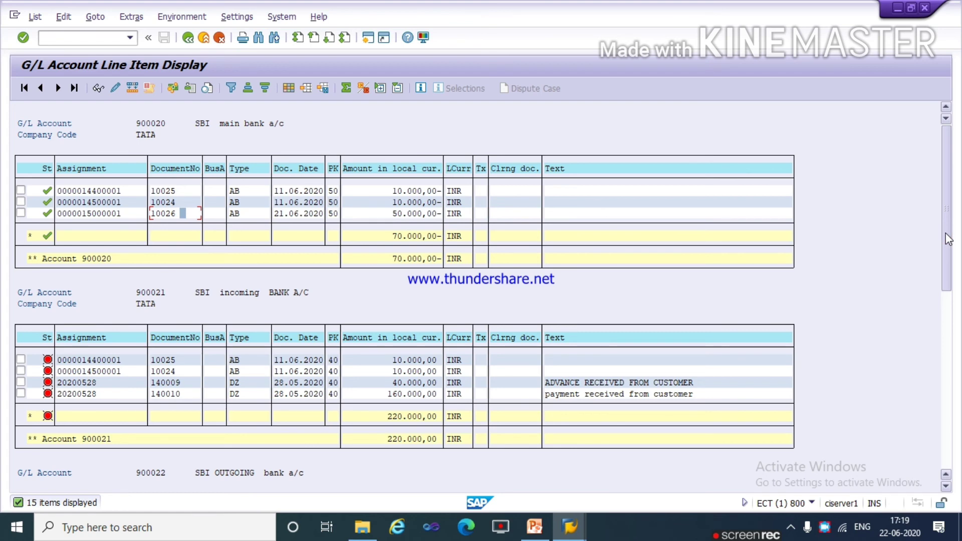
key(F8)
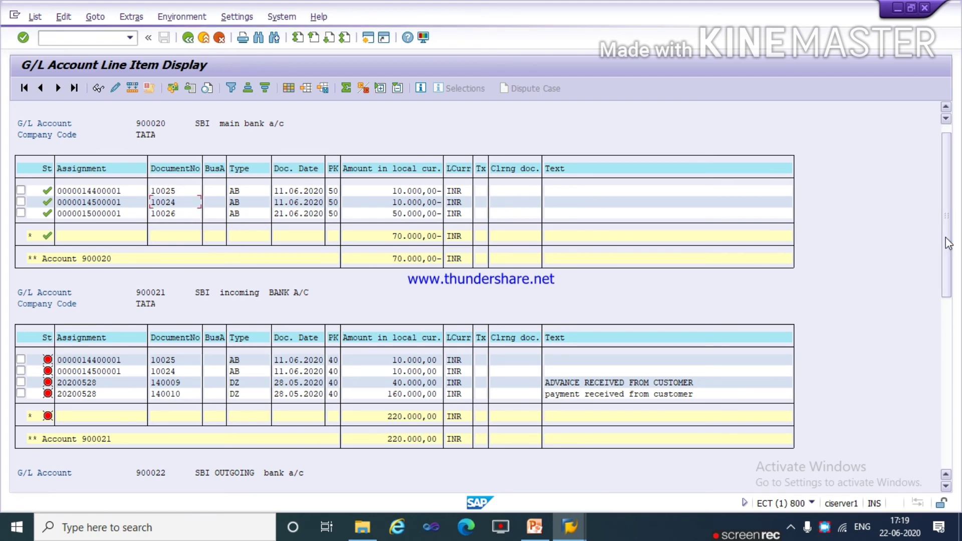
key(alt+Tab)
key(alt+Tab)
key(alt+Tab)
key(alt+Tab)
key(alt+Tab)
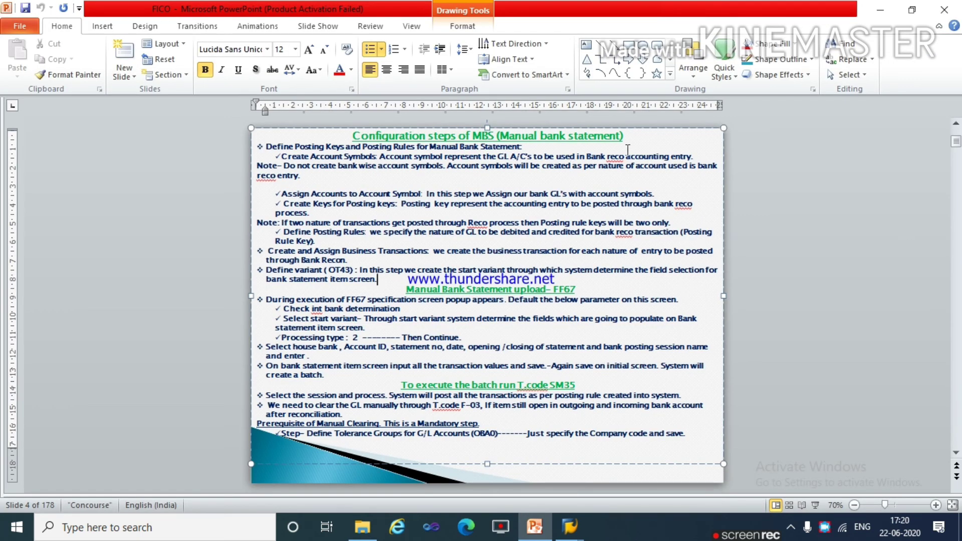
Step: Return to the SAP line item list and examine the main bank account 900020 items from the start of the list
key(alt+Tab)
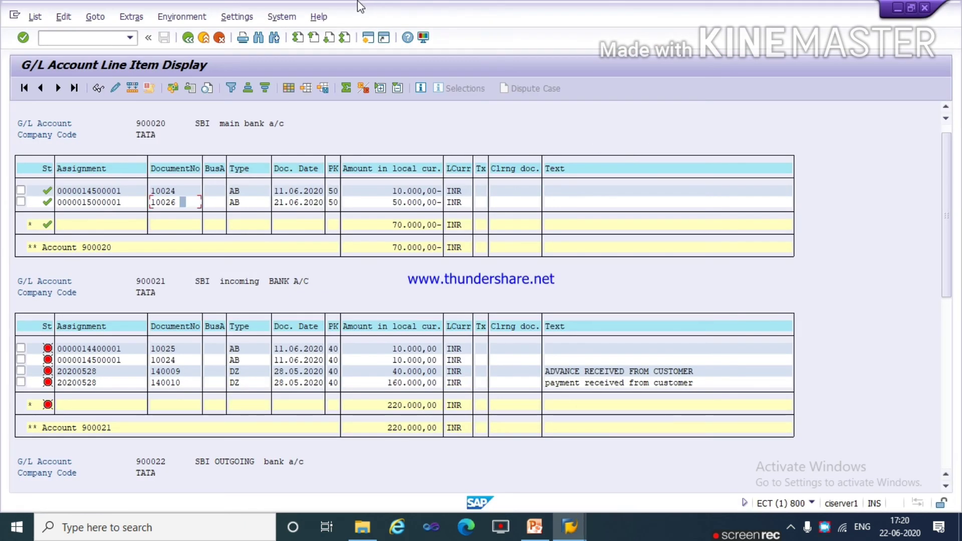
key(Up)
key(Up)
key(Up)
key(Up)
key(Up)
key(Up)
key(Up)
key(Up)
key(Up)
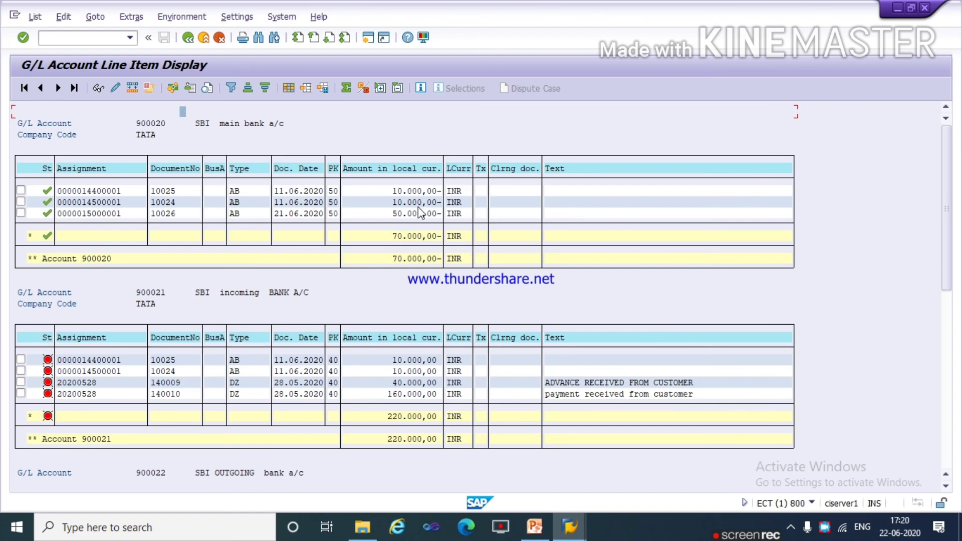
Step: Switch to PowerPoint and review the slide's notes on manual bank statement upload and the SM35 batch run
key(alt+Tab)
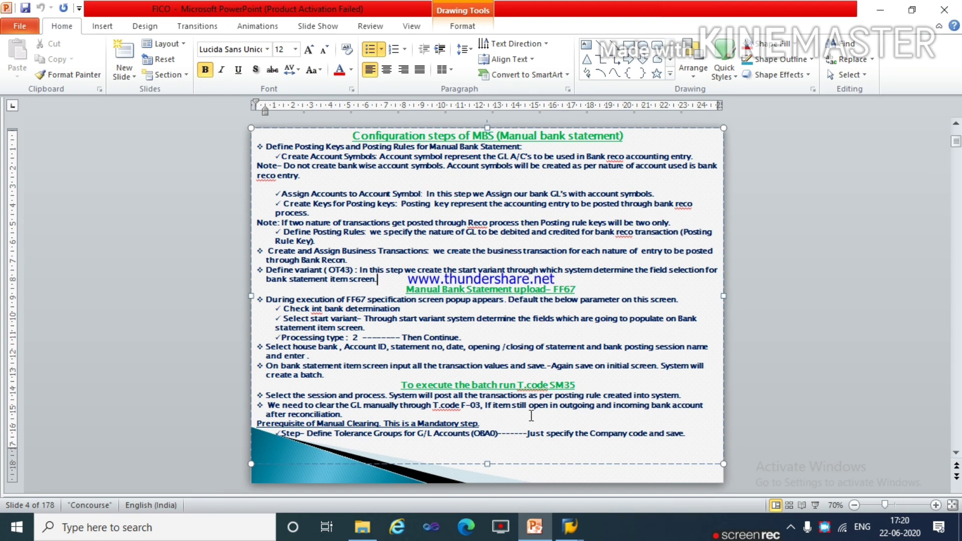
click(399, 385)
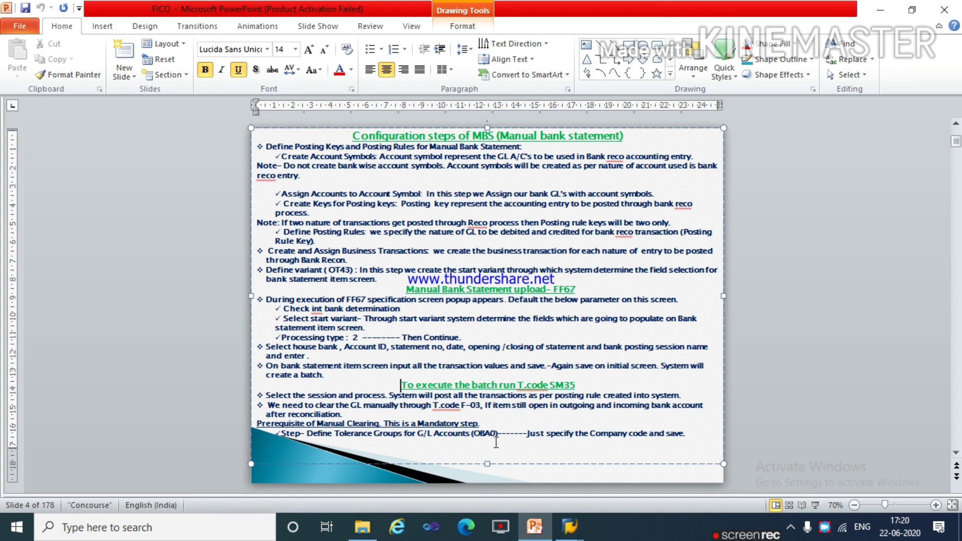
click(535, 366)
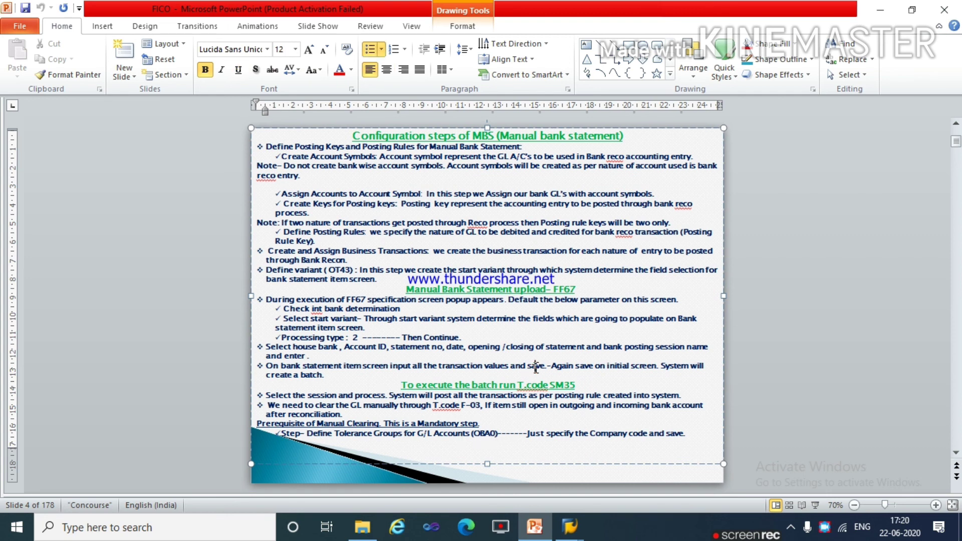